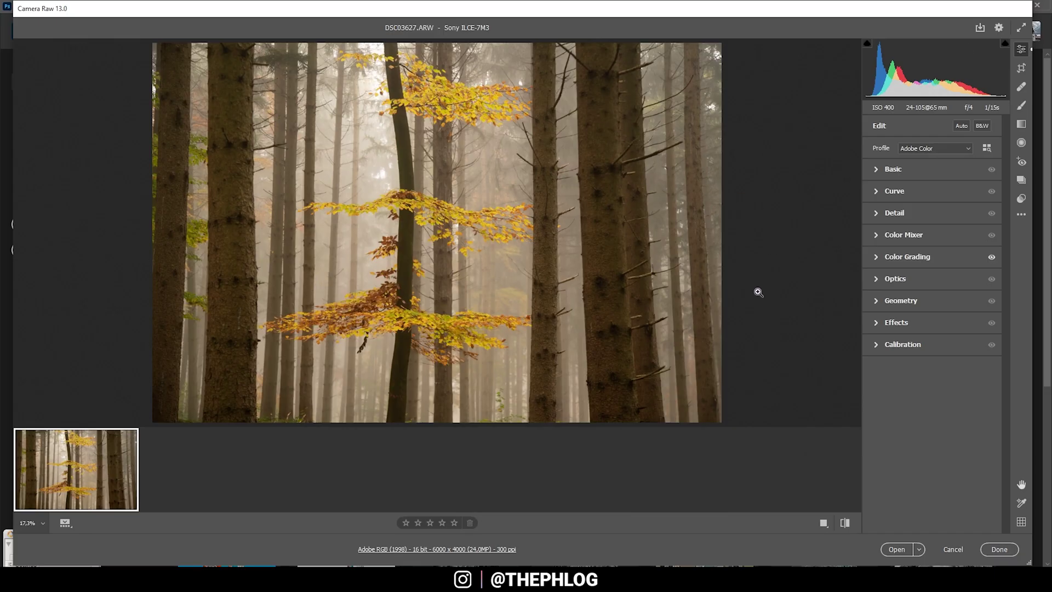
- Enable Remove chromatic aberration and Use profile corrections in the Optics panel
left_click(877, 279)
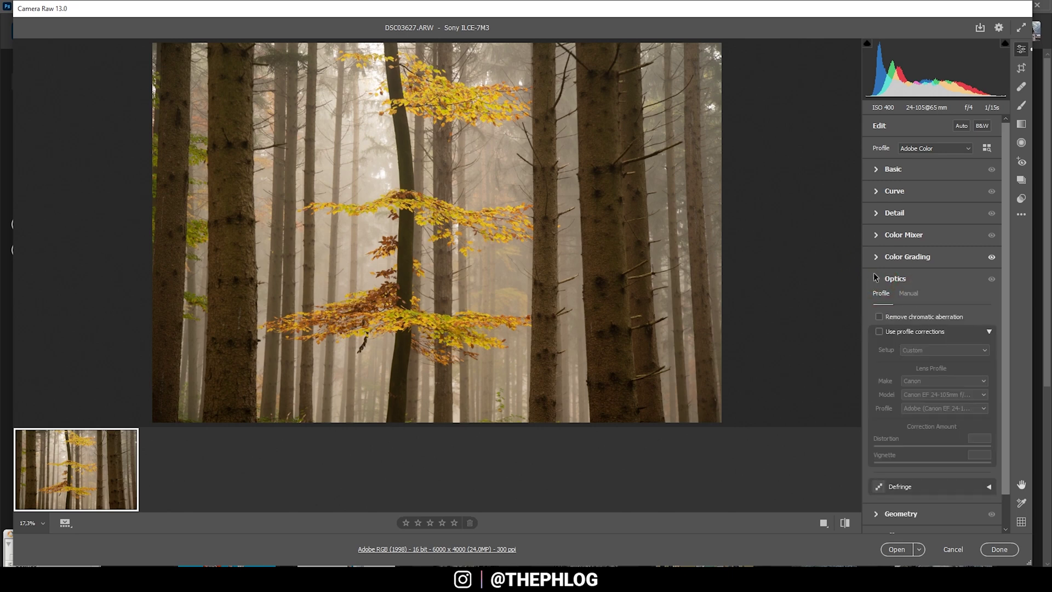
left_click(878, 317)
left_click(879, 331)
left_click(876, 278)
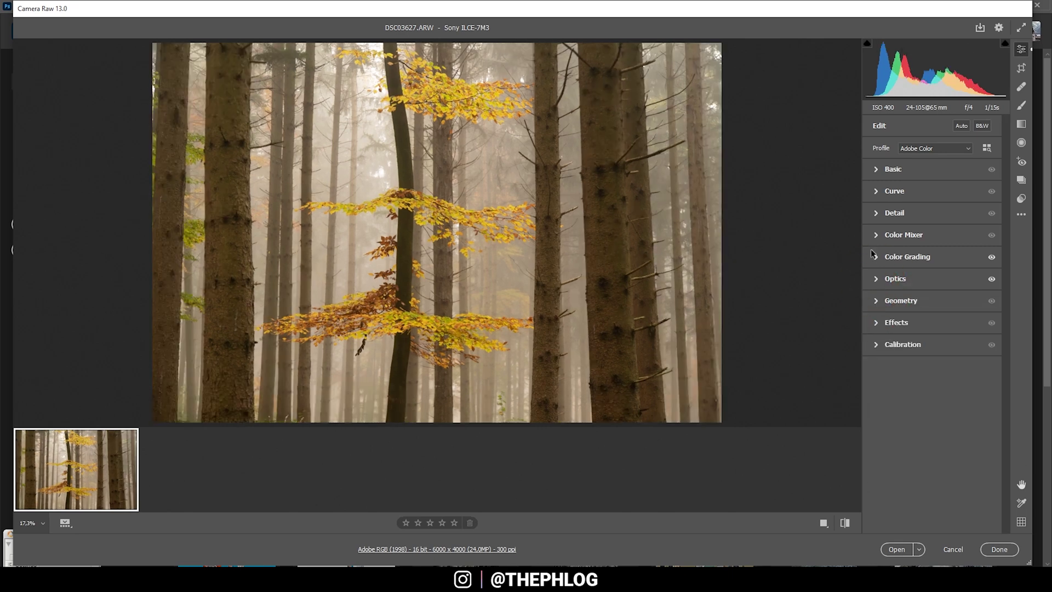
- Apply the Adobe Landscape profile and cool the white balance Temperature to 5100
left_click(876, 171)
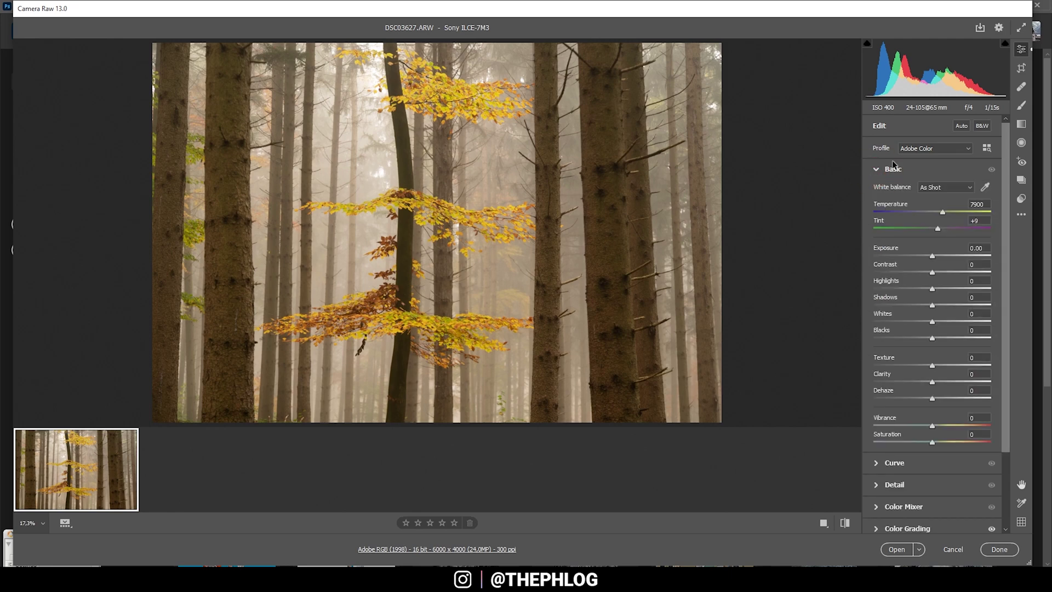
left_click(922, 149)
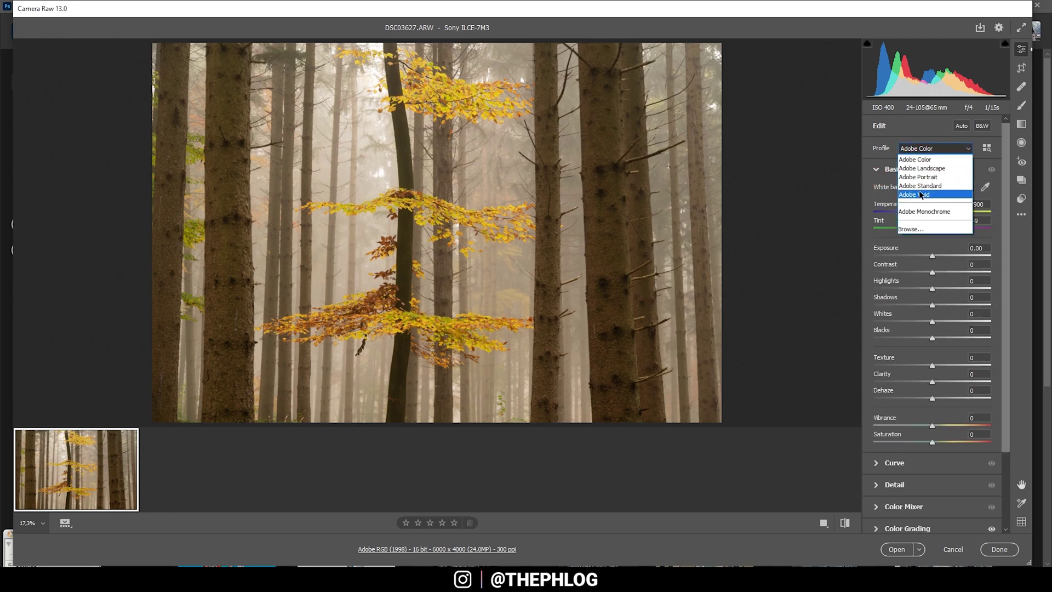
left_click(929, 169)
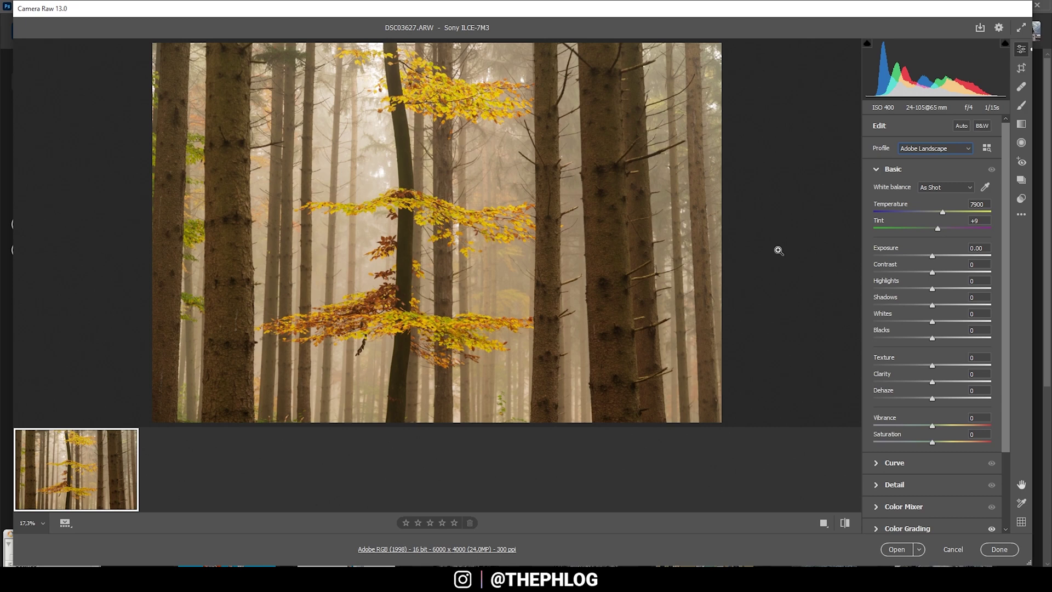
left_click(944, 213)
left_click_drag(944, 212, 917, 212)
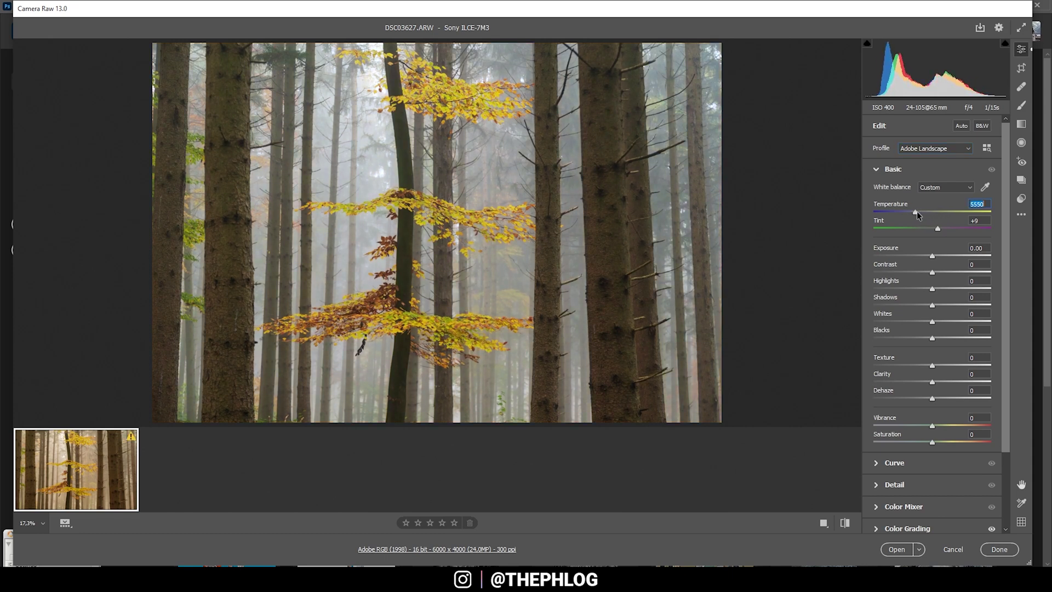
left_click_drag(916, 211, 909, 212)
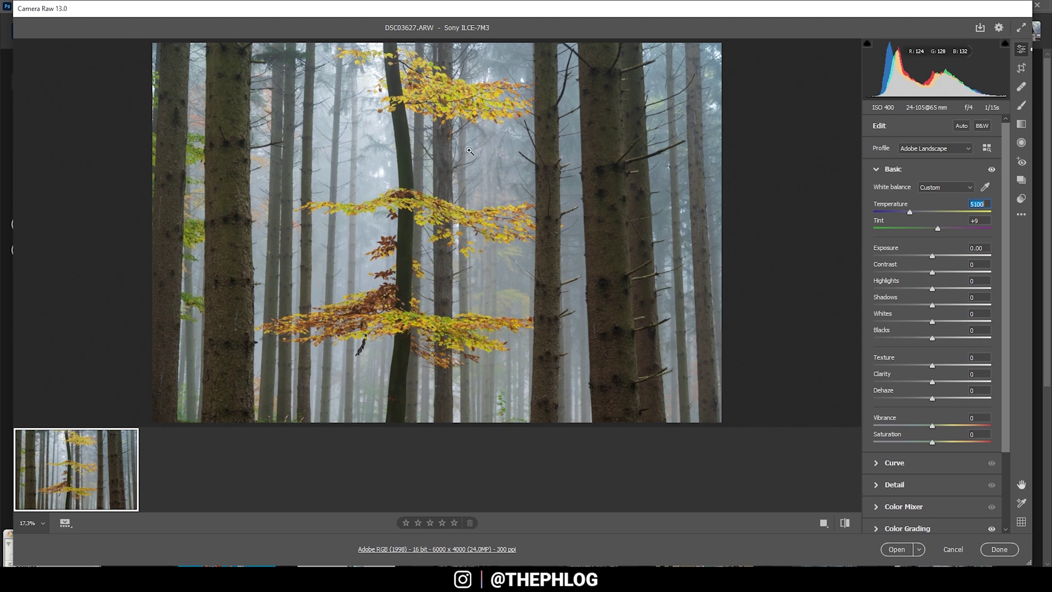
- Pull Highlights to -100 and darken the shadows with Shadows -29 and Blacks -25
left_click(931, 256)
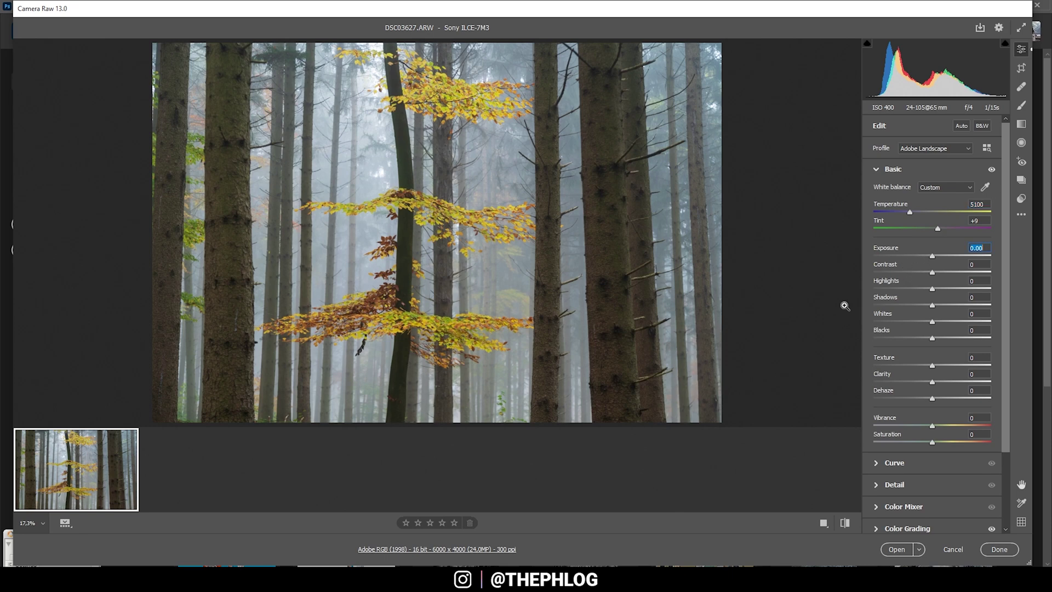
left_click(926, 289)
left_click_drag(925, 290, 763, 286)
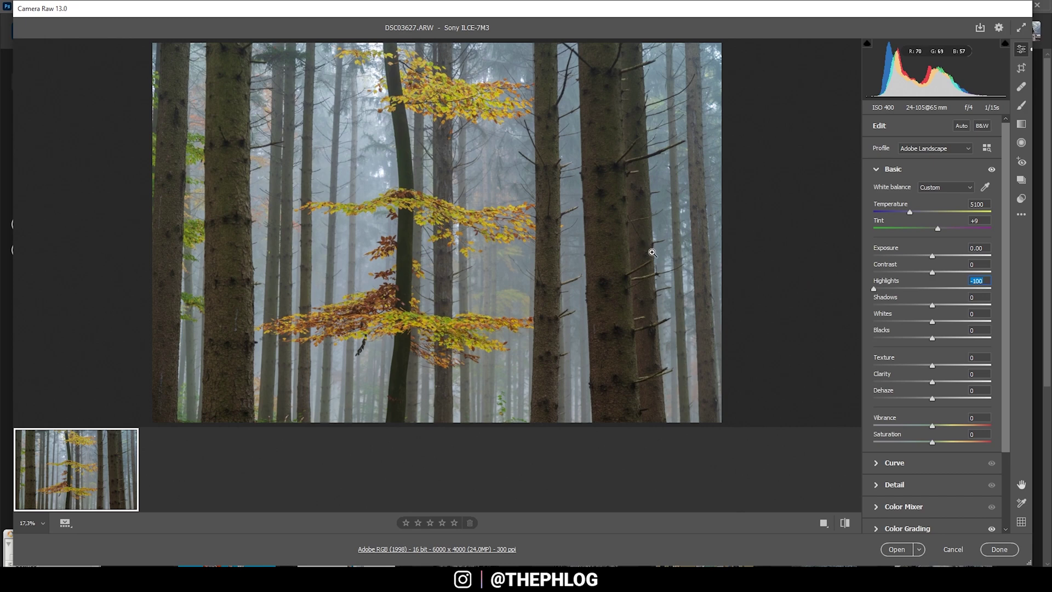
left_click_drag(930, 302, 917, 340)
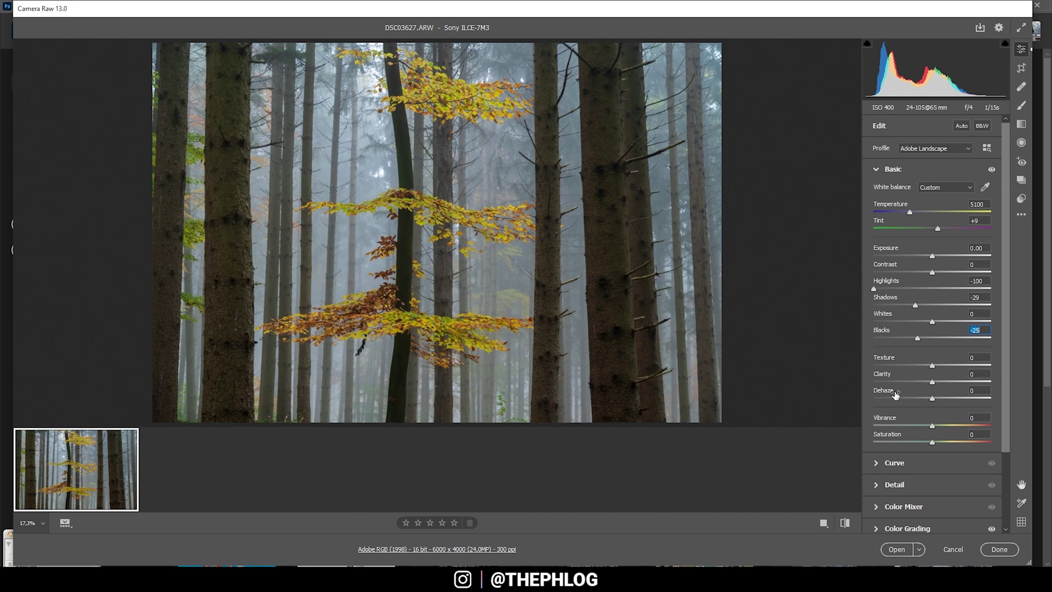
- Lower Dehaze to -25 and raise Texture to +10
left_click_drag(932, 399, 926, 402)
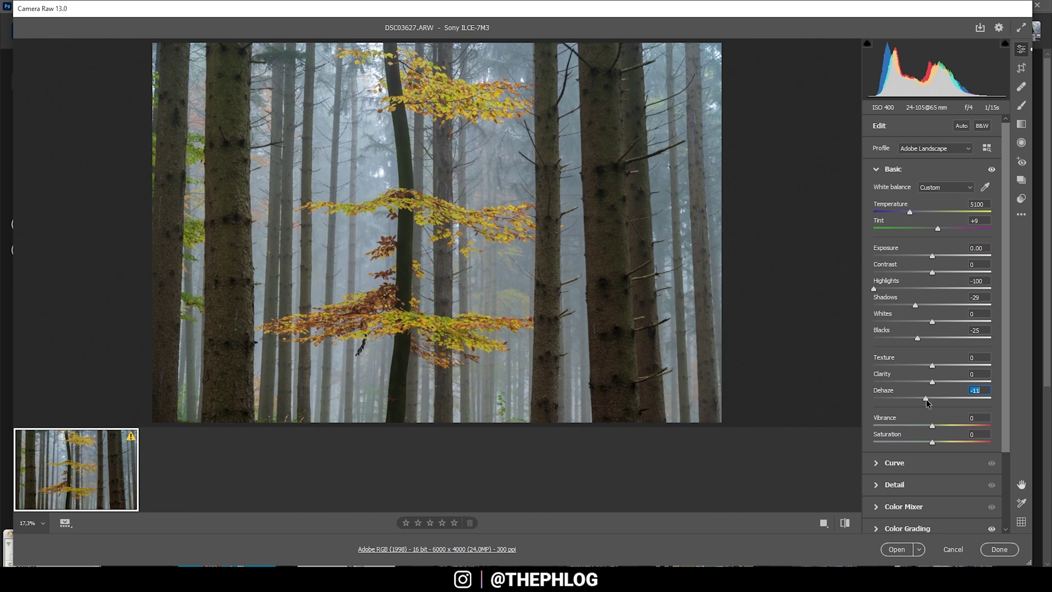
left_click_drag(926, 401, 917, 400)
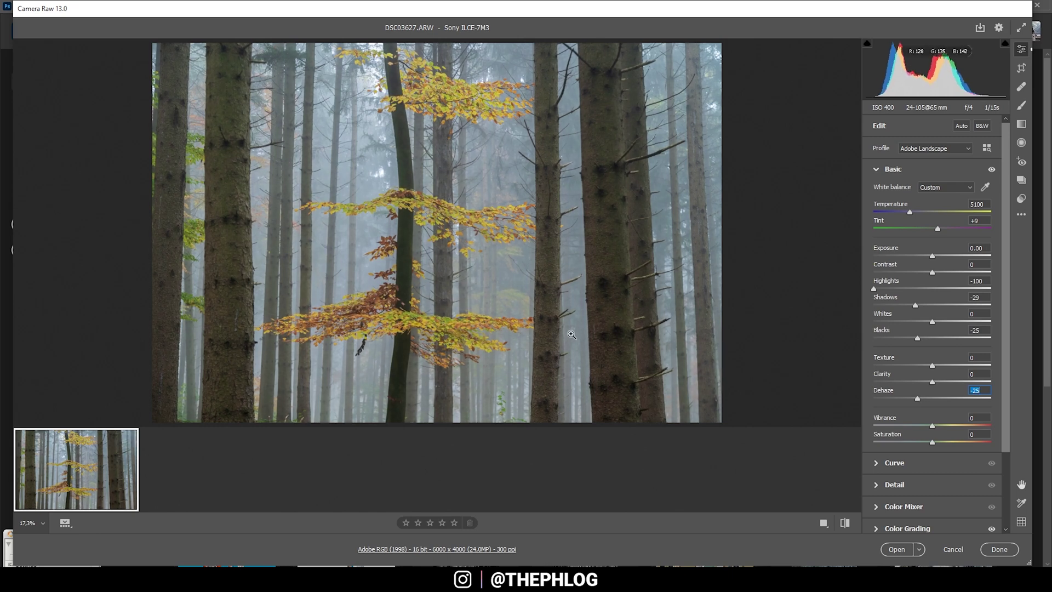
key("shift+Tab")
key("shift+Tab")
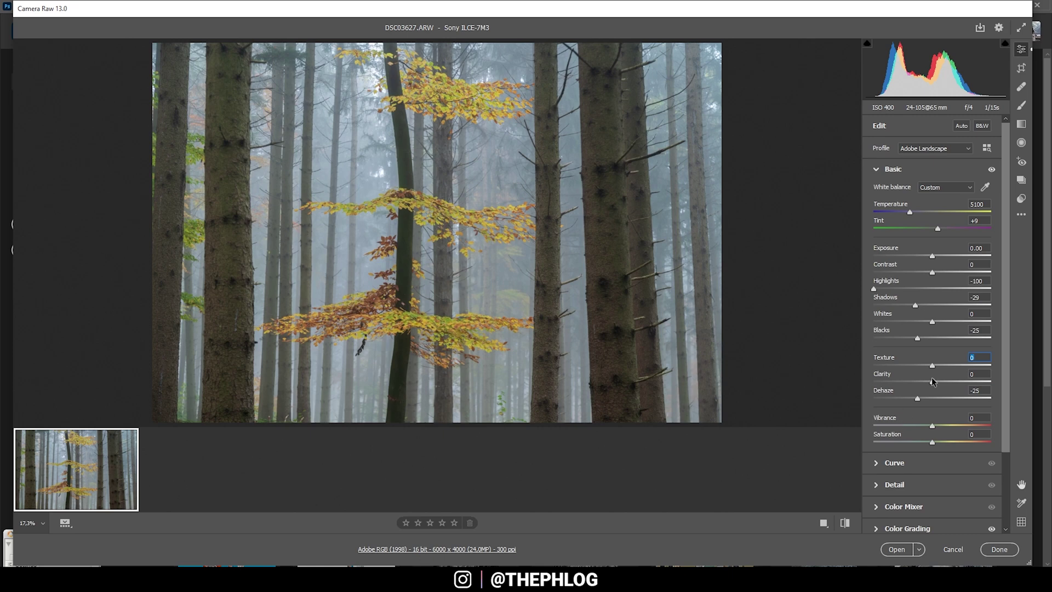
left_click_drag(932, 365, 940, 368)
- Boost Vibrance to +21 and lower Exposure to -0.20
left_click(933, 426)
left_click_drag(933, 426, 945, 426)
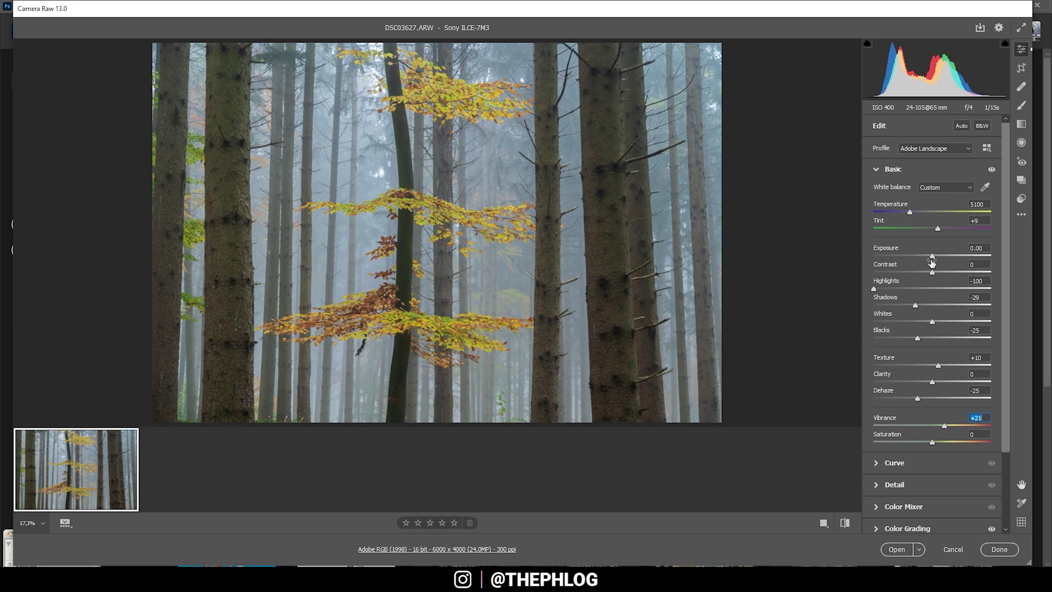
left_click_drag(932, 258, 932, 257)
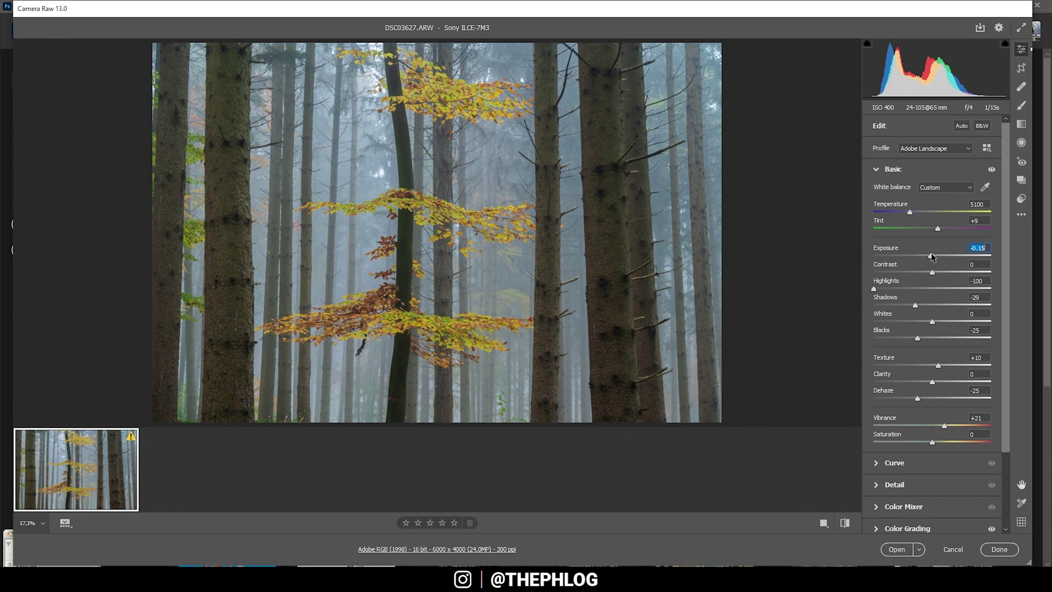
left_click_drag(931, 256, 930, 257)
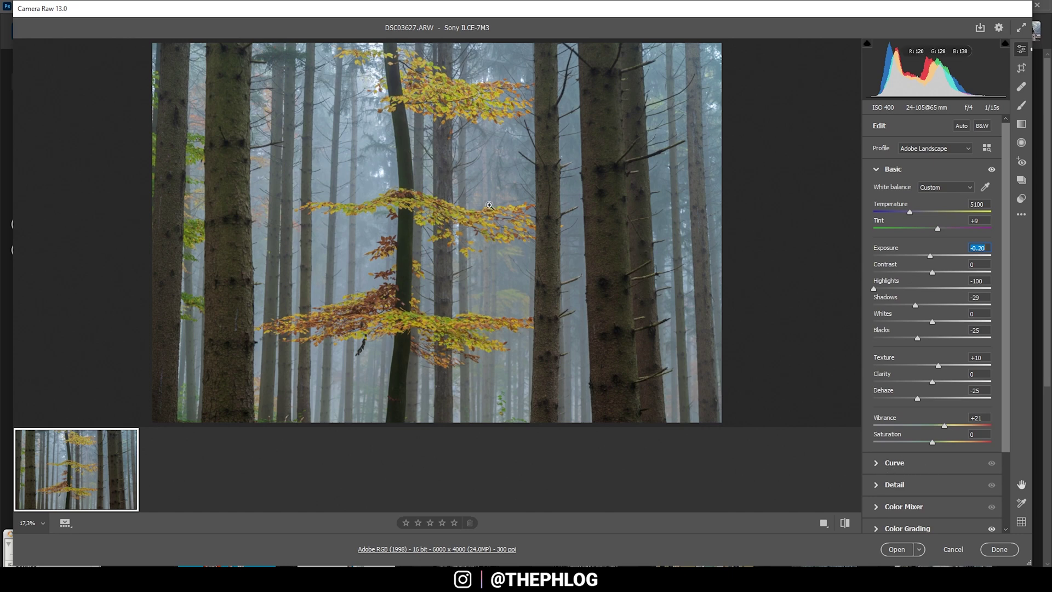
- Move the Blue channel curve's top endpoint to Input 243, Output 255
left_click(875, 463)
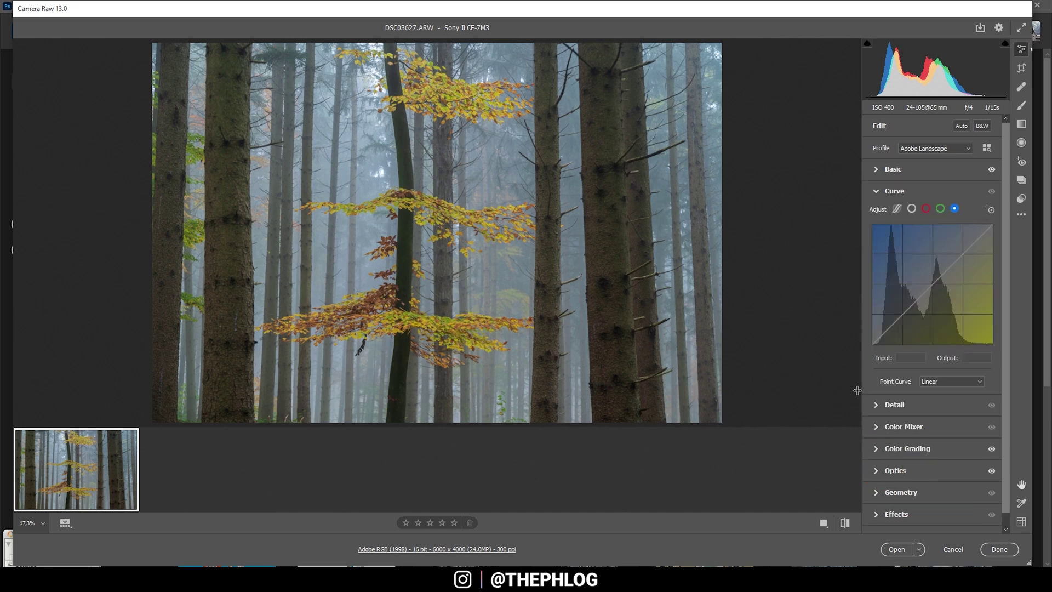
left_click(954, 209)
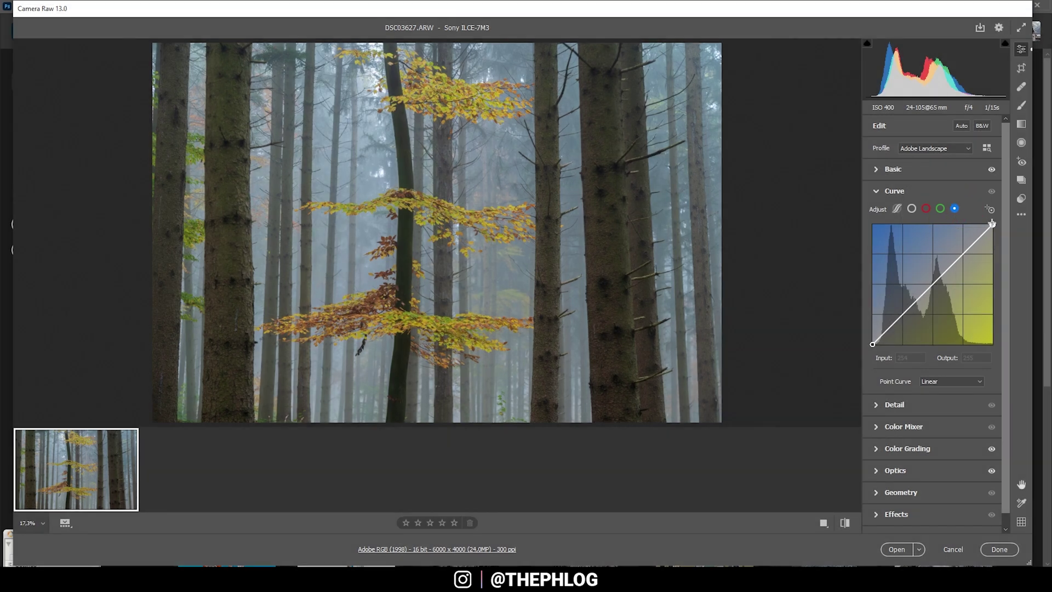
left_click(991, 224)
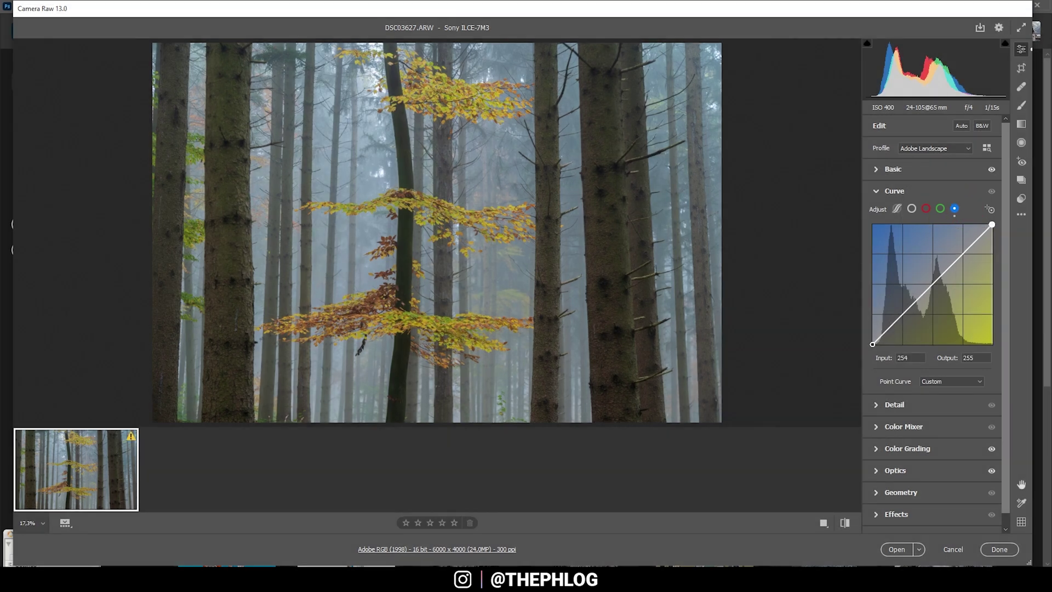
left_click_drag(992, 224, 984, 224)
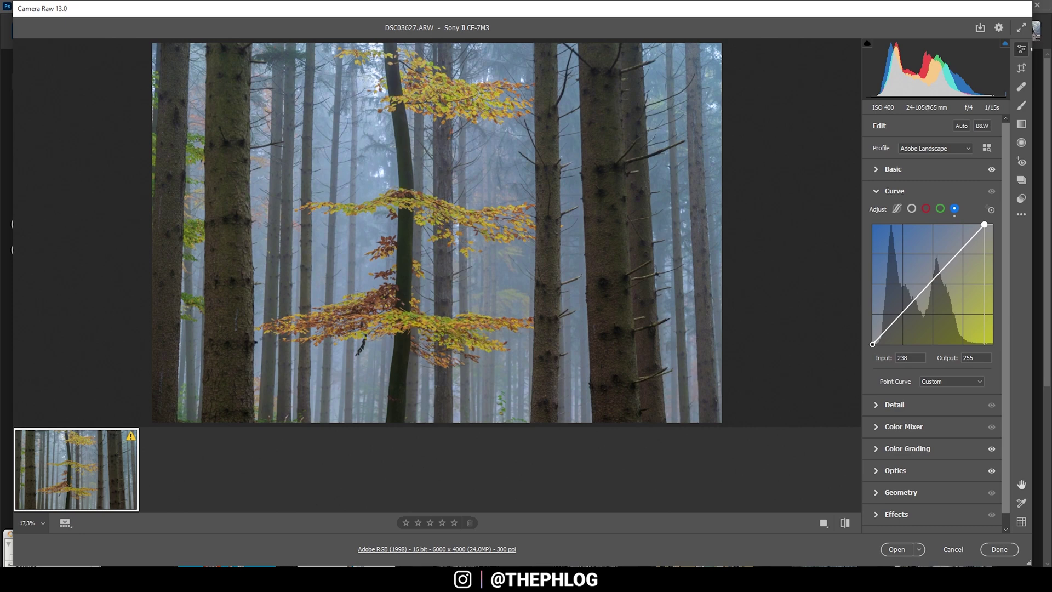
left_click_drag(984, 224, 987, 224)
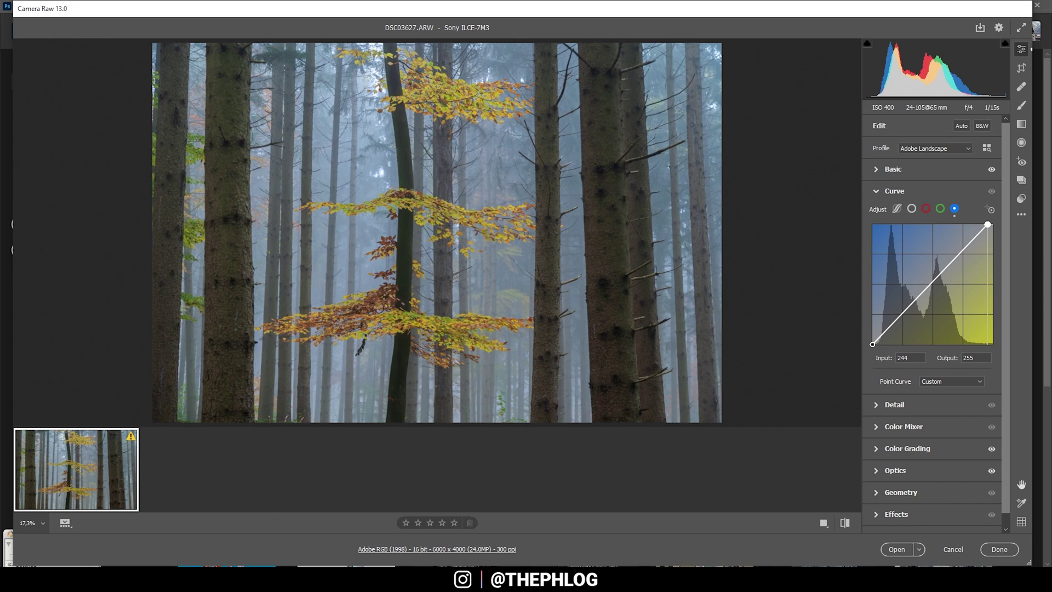
left_click_drag(987, 224, 987, 225)
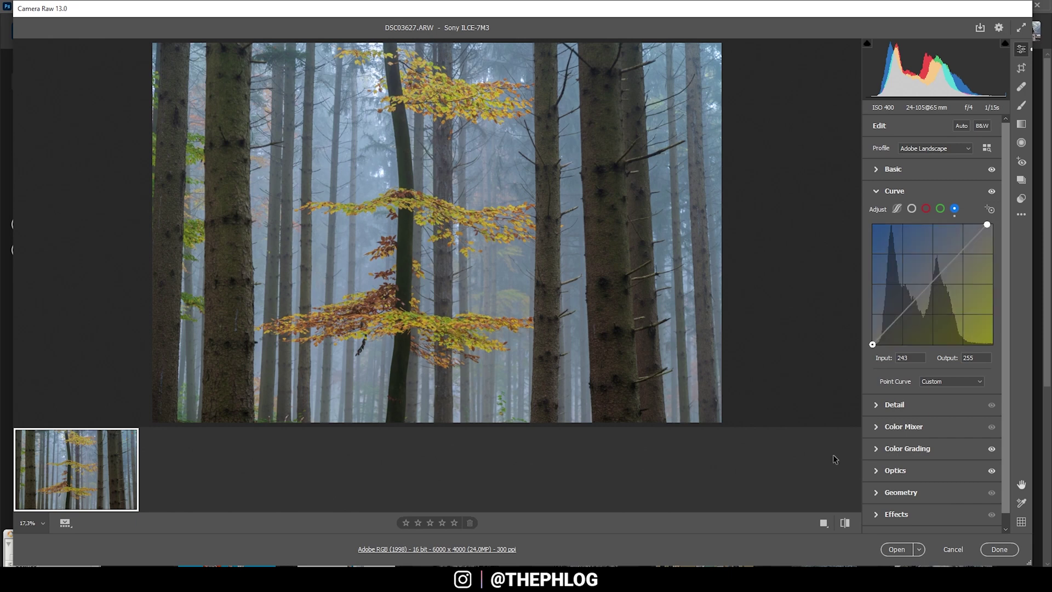
left_click(881, 430)
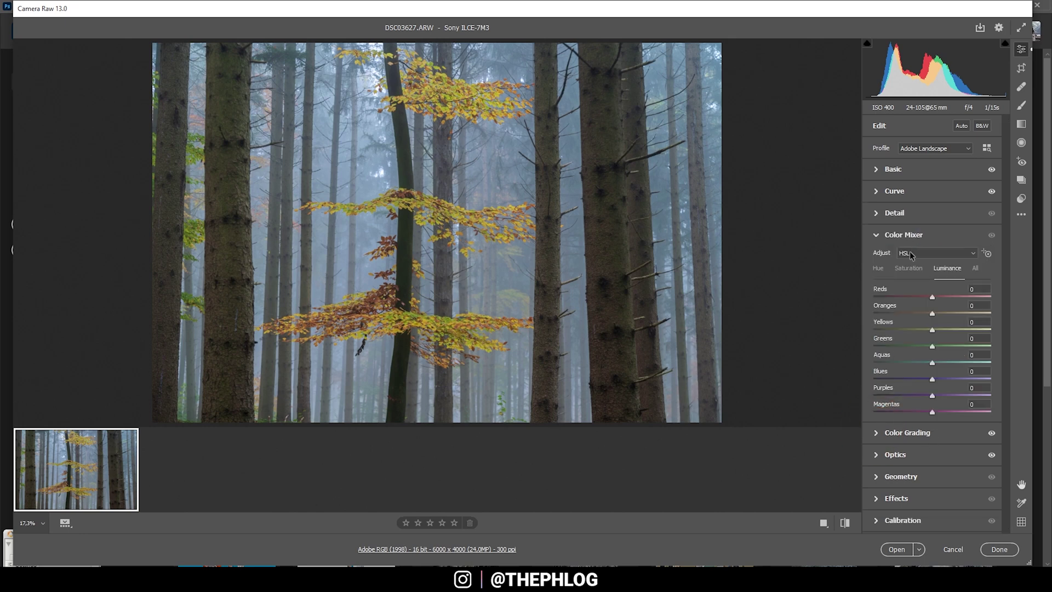
- Desaturate reds, purples, magentas and greens, and boost Yellows saturation
left_click(909, 269)
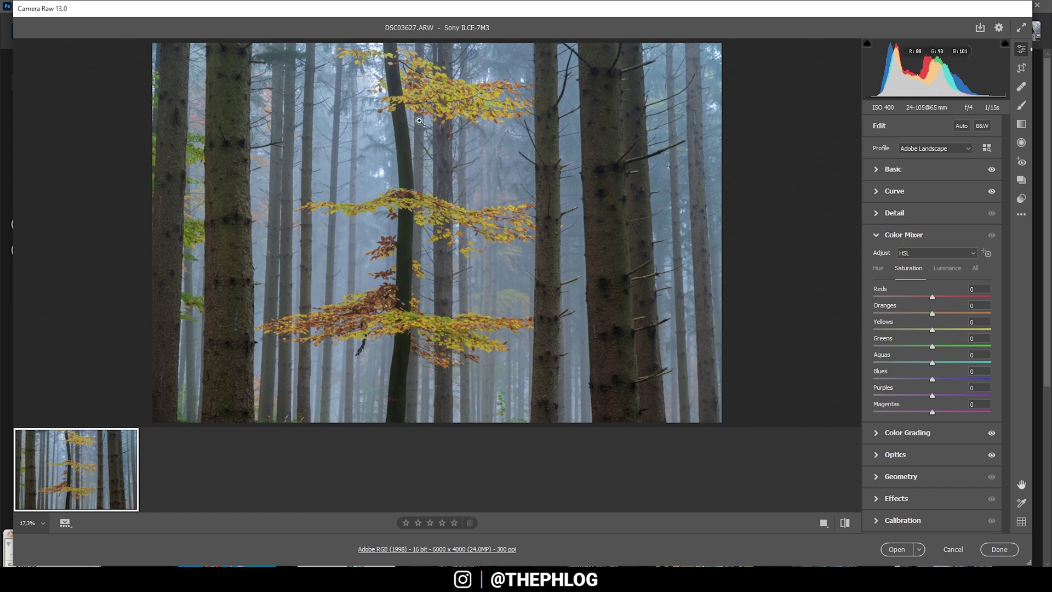
left_click_drag(932, 297, 817, 300)
left_click_drag(932, 395, 838, 391)
left_click_drag(931, 412, 820, 408)
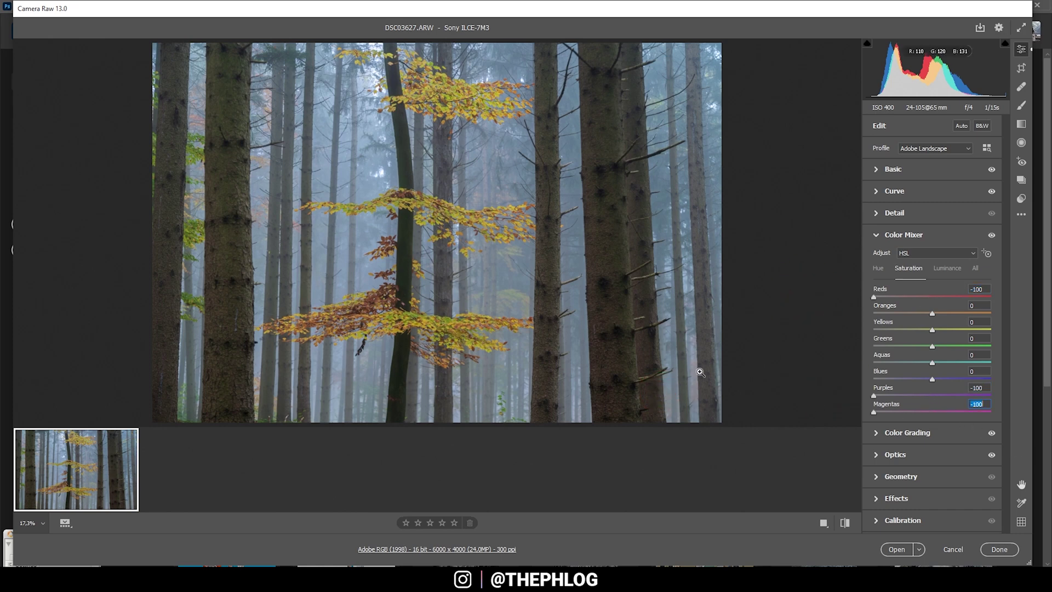
left_click_drag(932, 346, 869, 338)
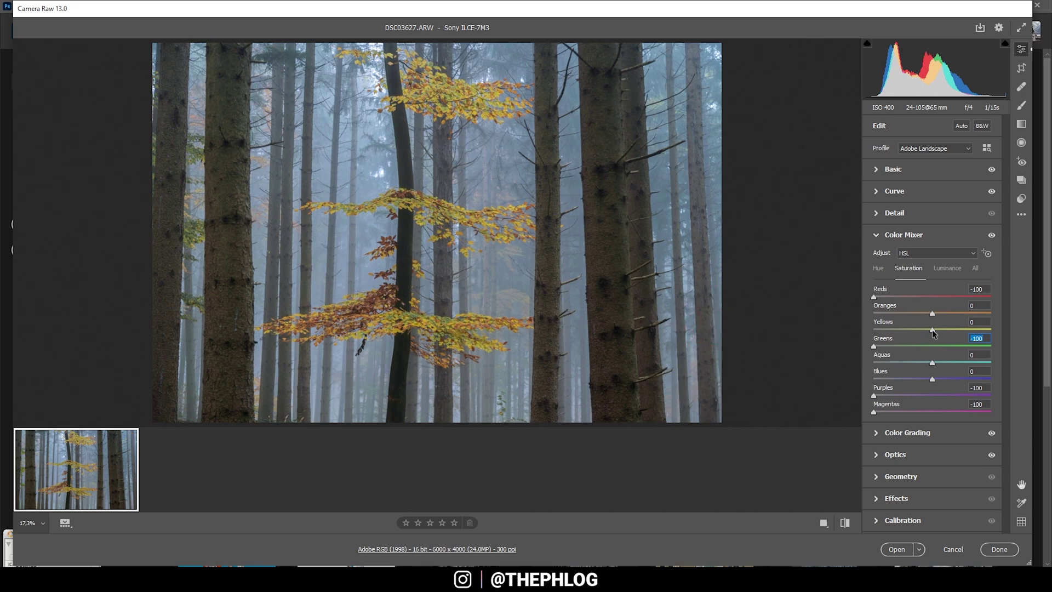
mouse_move(933, 332)
left_mouse_down()
mouse_move(966, 332)
mouse_move(927, 313)
left_mouse_up()
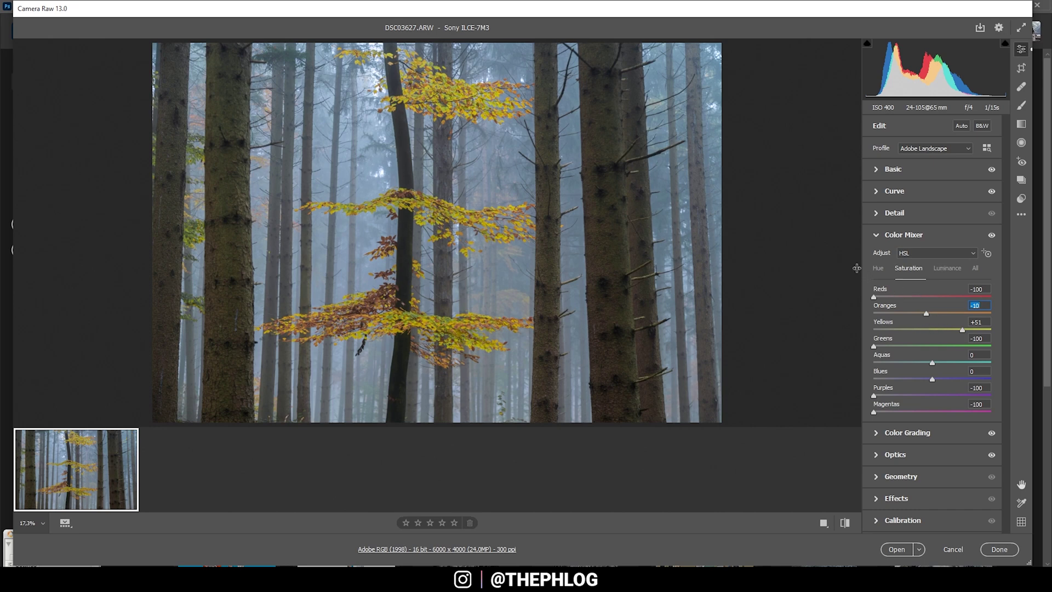
- Raise the Yellows luminance to +44
left_click(950, 270)
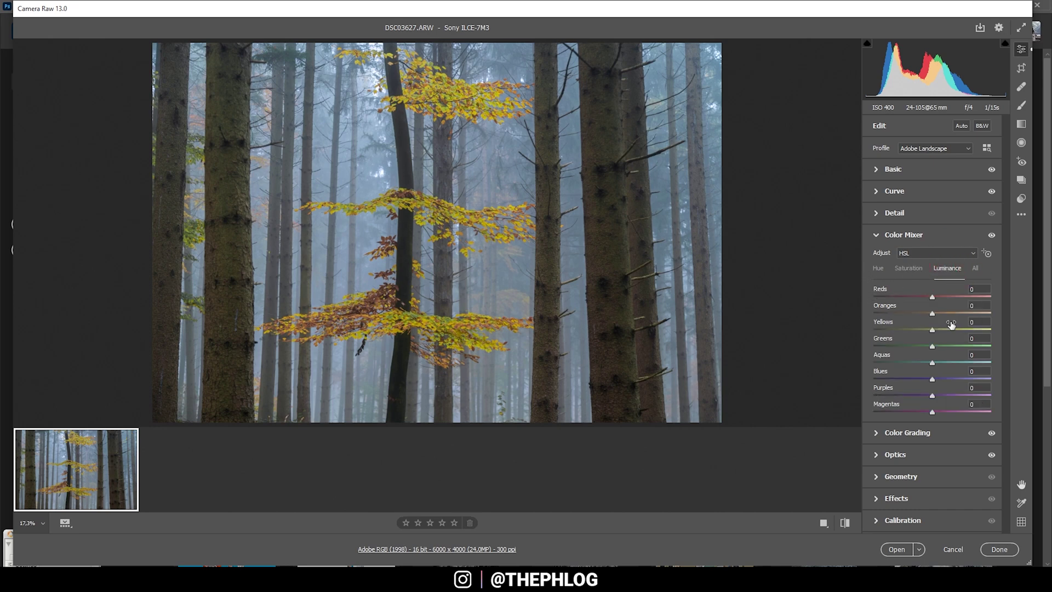
left_click_drag(933, 331, 956, 327)
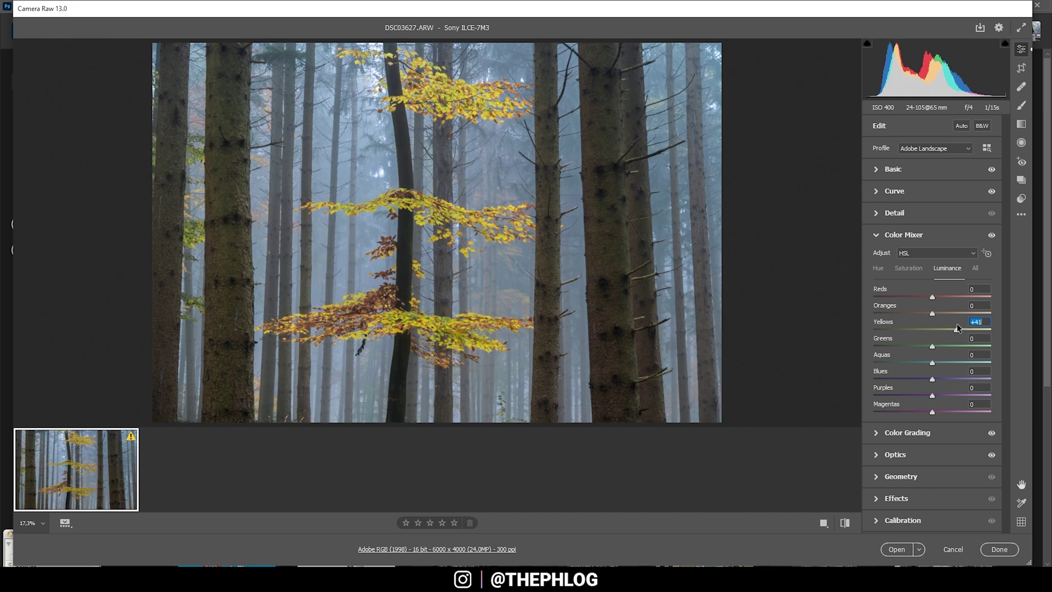
left_click_drag(957, 328, 958, 327)
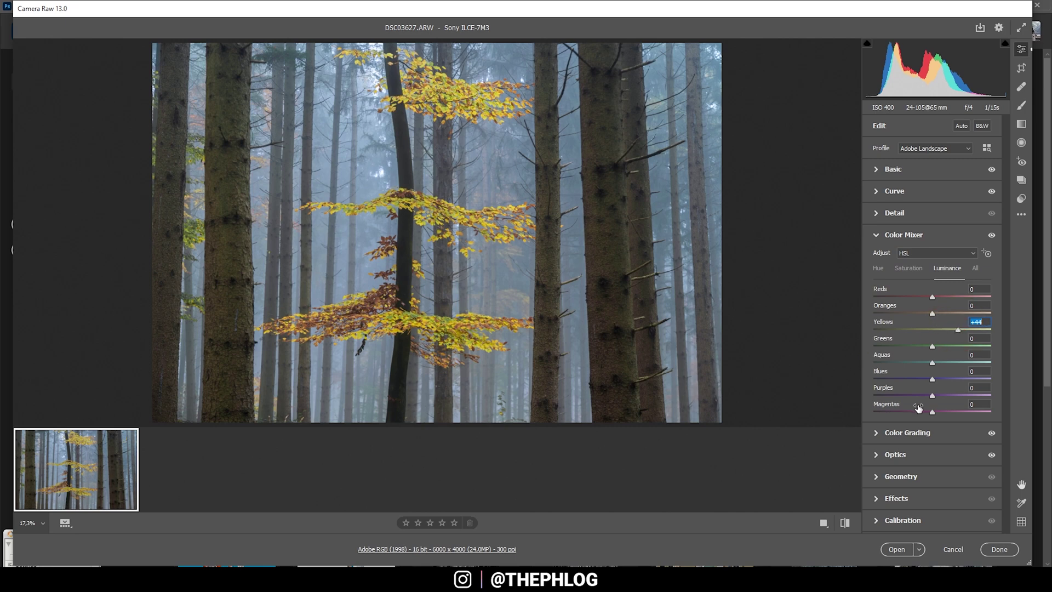
left_click(877, 432)
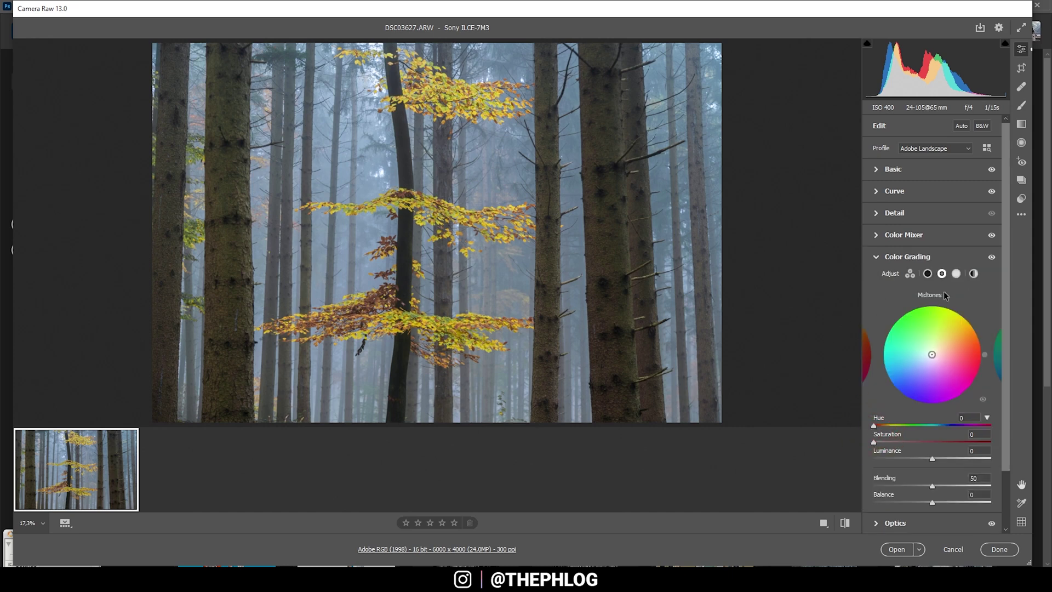
- Tint Shadows blue (hue 225, saturation 13) and Midtones blue (hue 230, saturation 14)
left_click(928, 273)
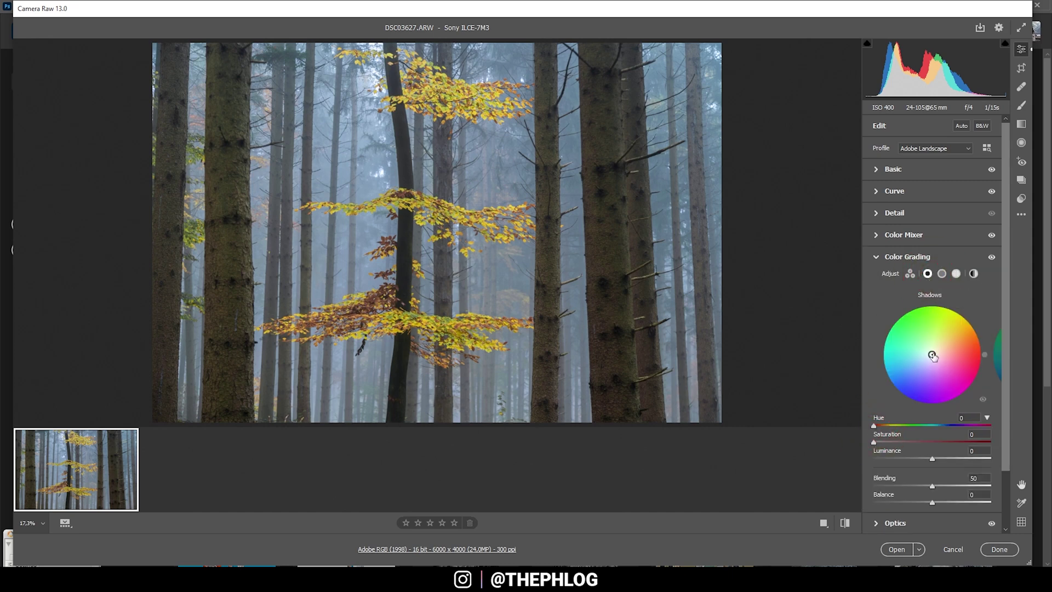
left_click_drag(931, 355, 925, 361)
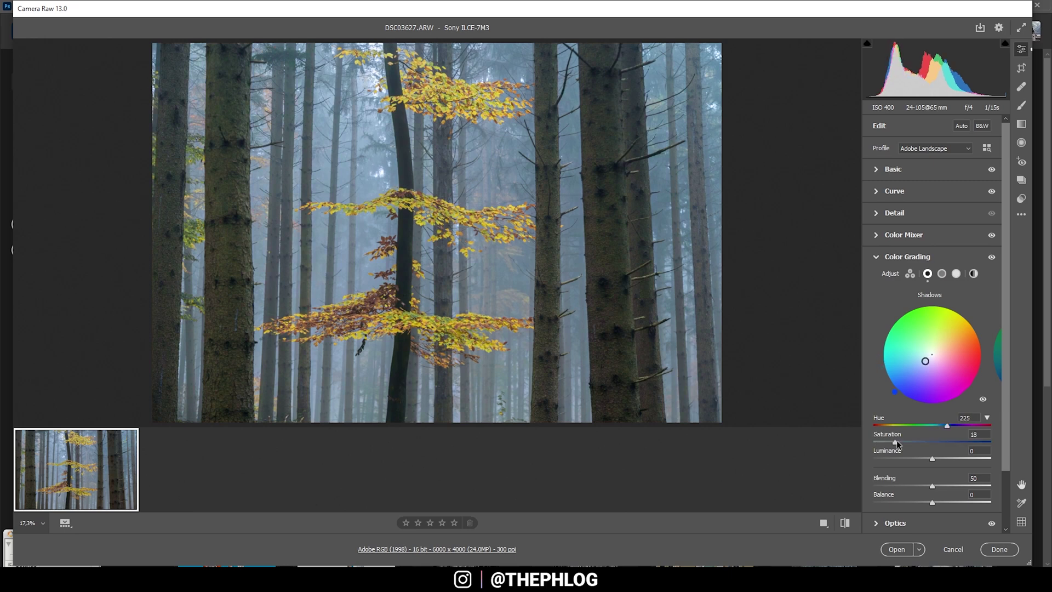
left_click_drag(895, 439, 889, 440)
left_click(942, 273)
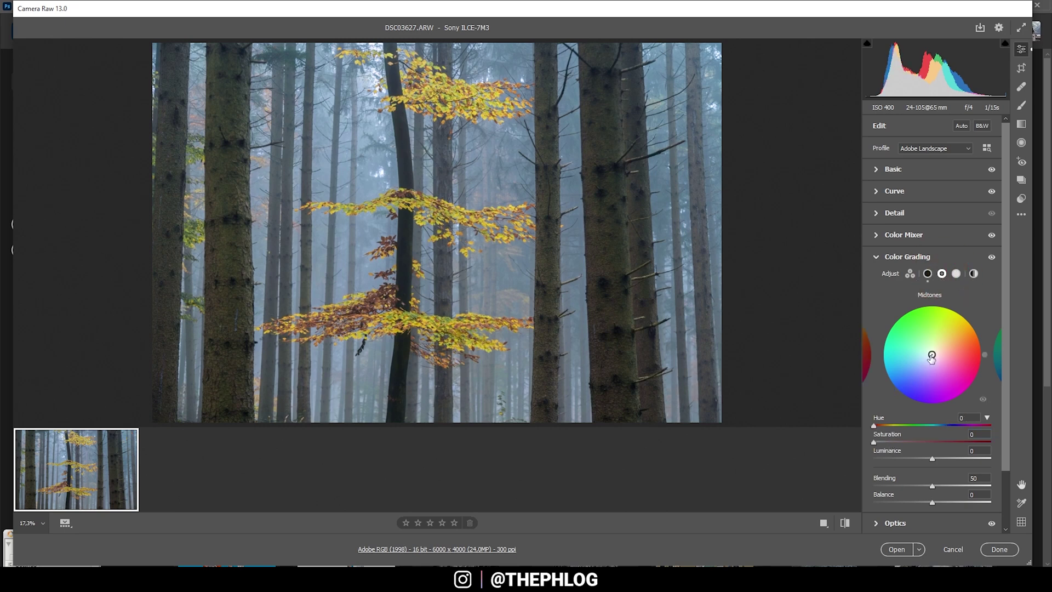
left_click_drag(931, 356, 922, 365)
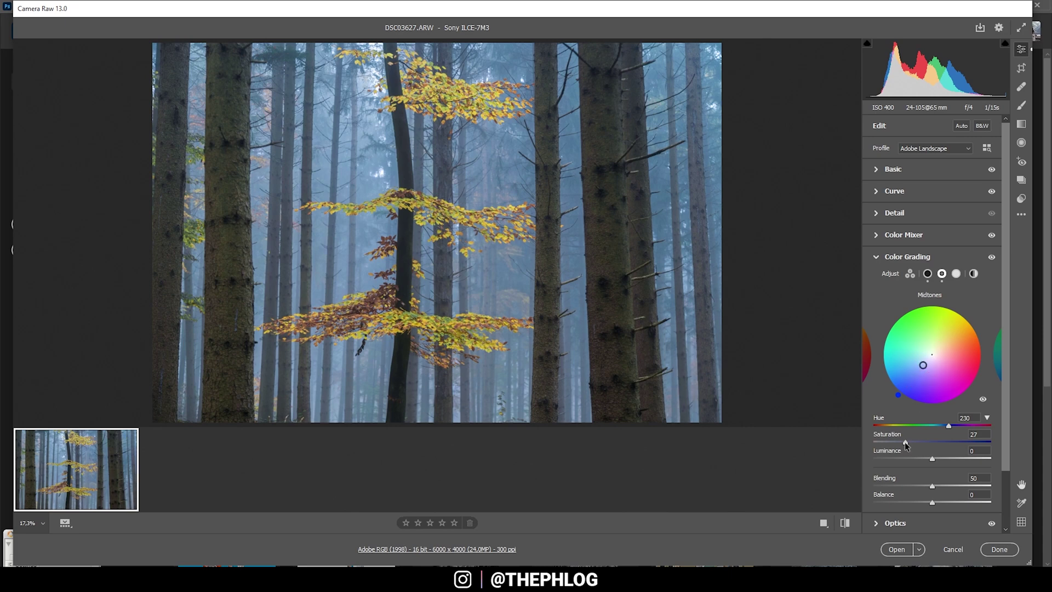
left_click_drag(905, 442, 890, 440)
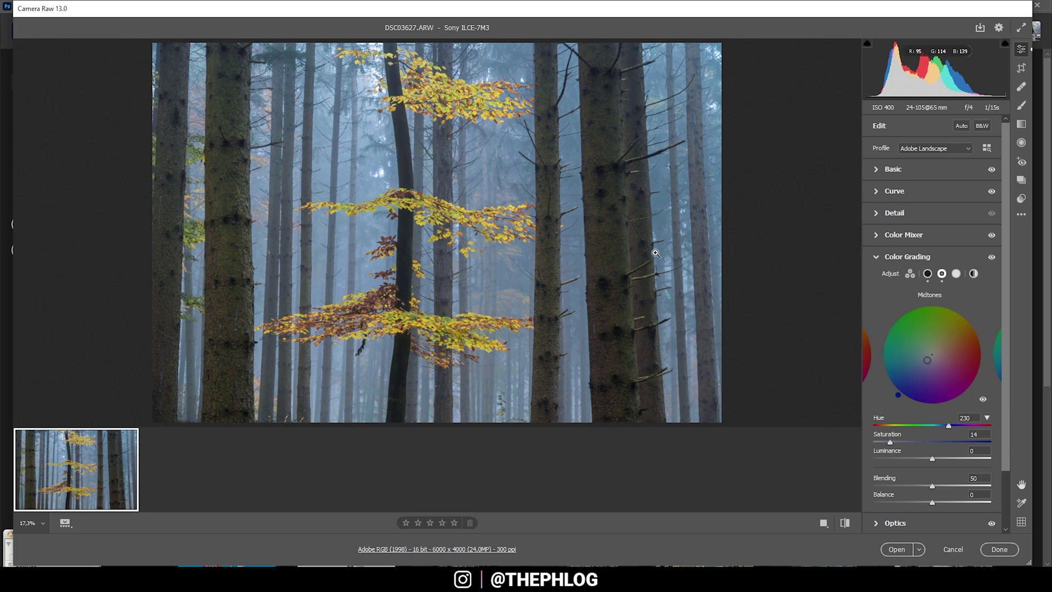
- Set Sharpening to 62 with Radius 0.5 and Masking 48
scroll(926, 466, "down", 3)
scroll(931, 464, "up", 3)
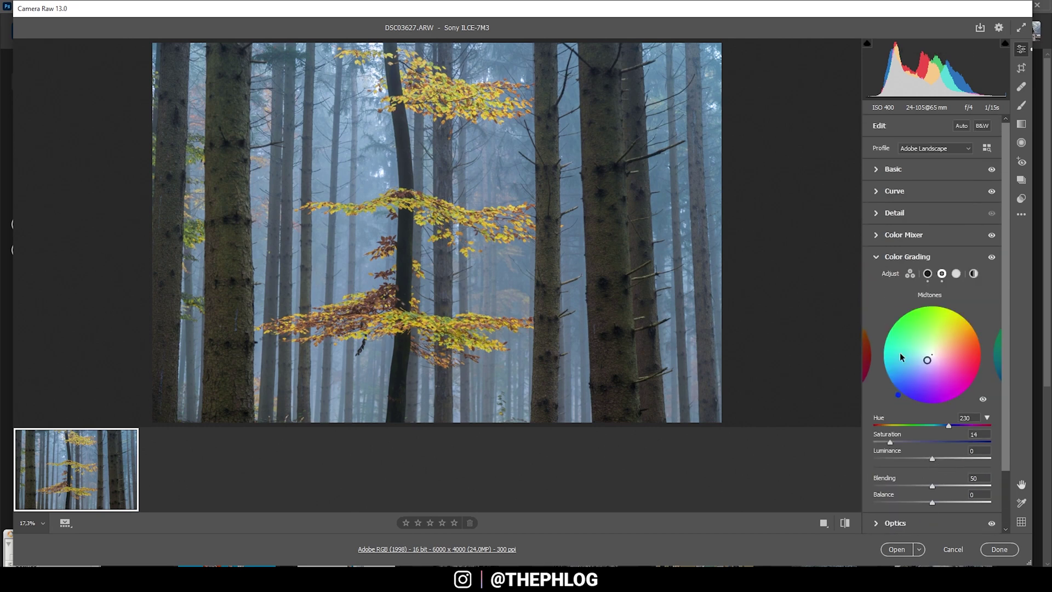
left_click(875, 213)
left_click_drag(909, 238, 851, 254)
mouse_move(901, 281)
left_mouse_down()
mouse_move(930, 279)
mouse_move(909, 272)
left_mouse_up()
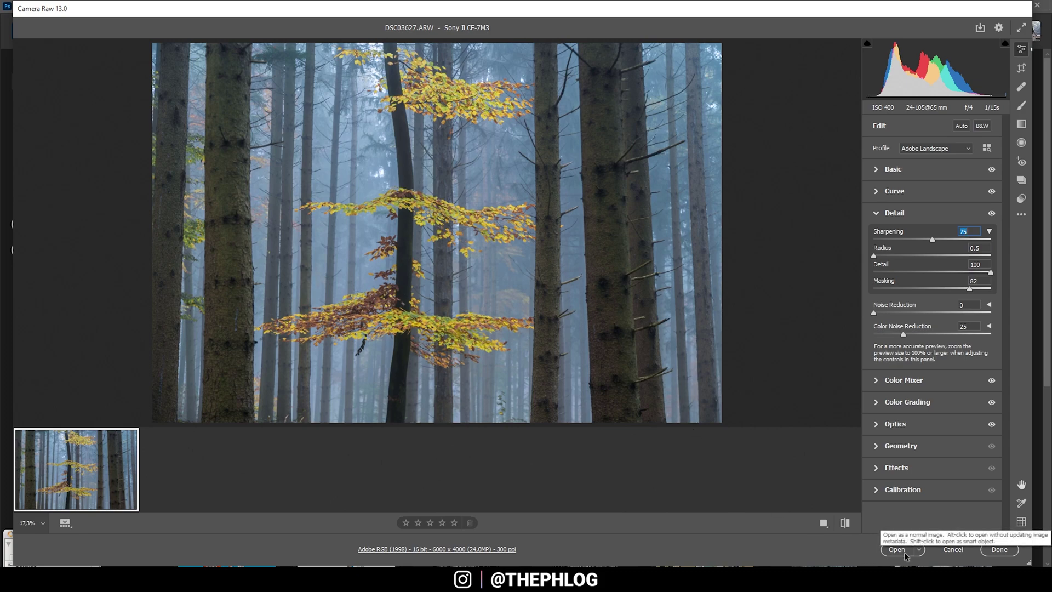
- Open the edited DSC03627.ARW in Photoshop as a Background layer
left_click(904, 553)
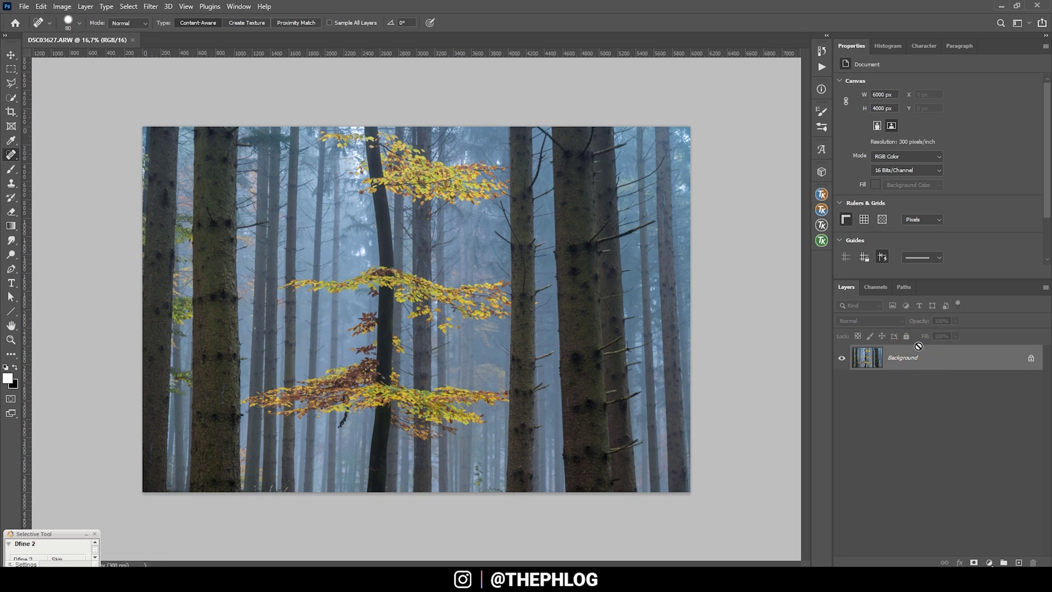
- Duplicate the image onto Layer 1 and heal a small spot on a trunk
key("ctrl+j")
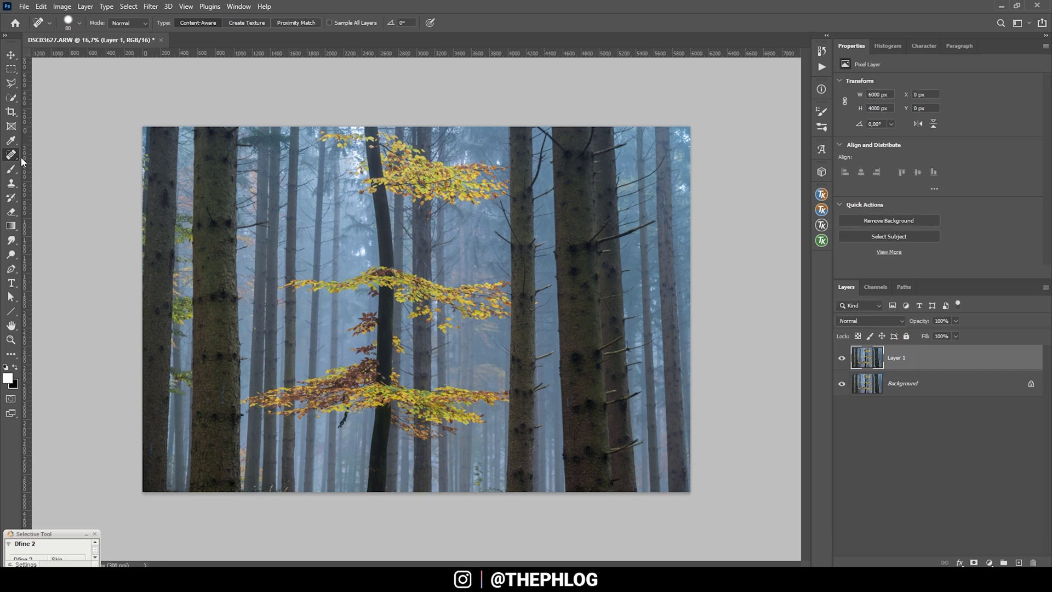
scroll(227, 251, "up", 5)
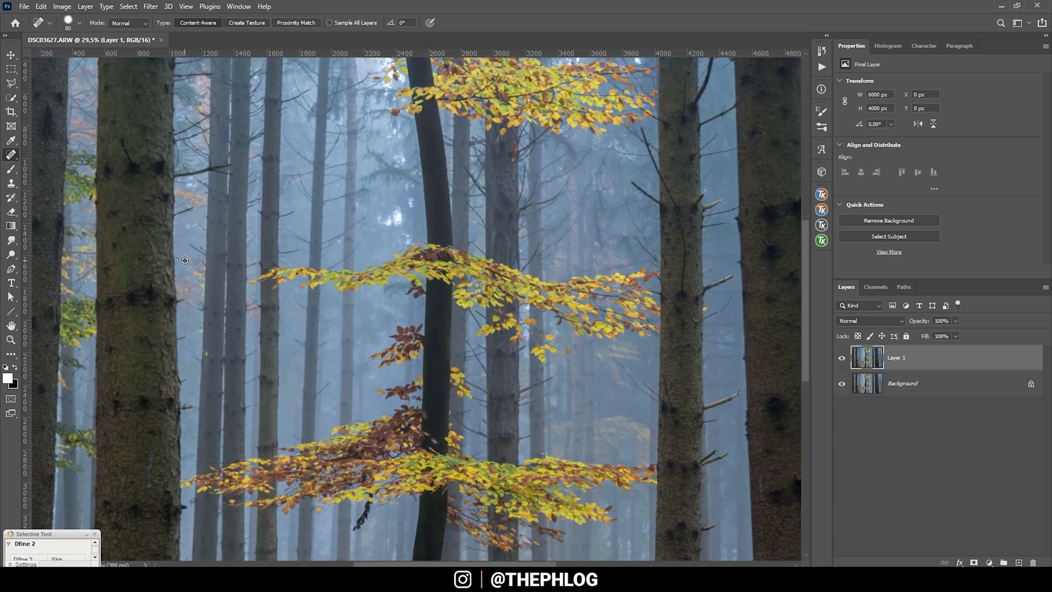
scroll(236, 439, "up", 1)
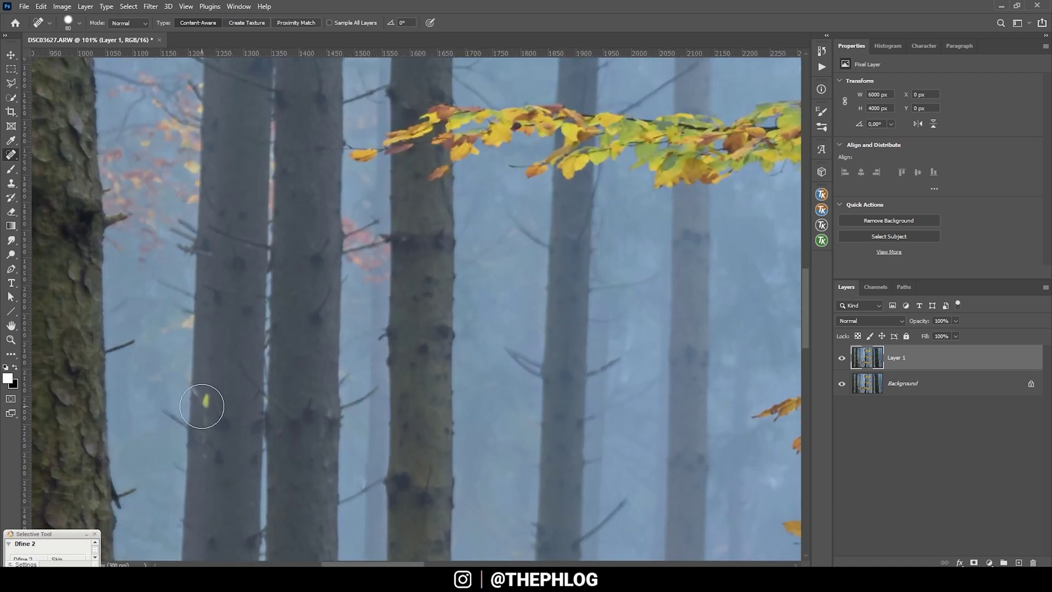
right_click(203, 404, "alt")
left_click(206, 405)
scroll(270, 399, "down", 3)
scroll(99, 217, "up", 3)
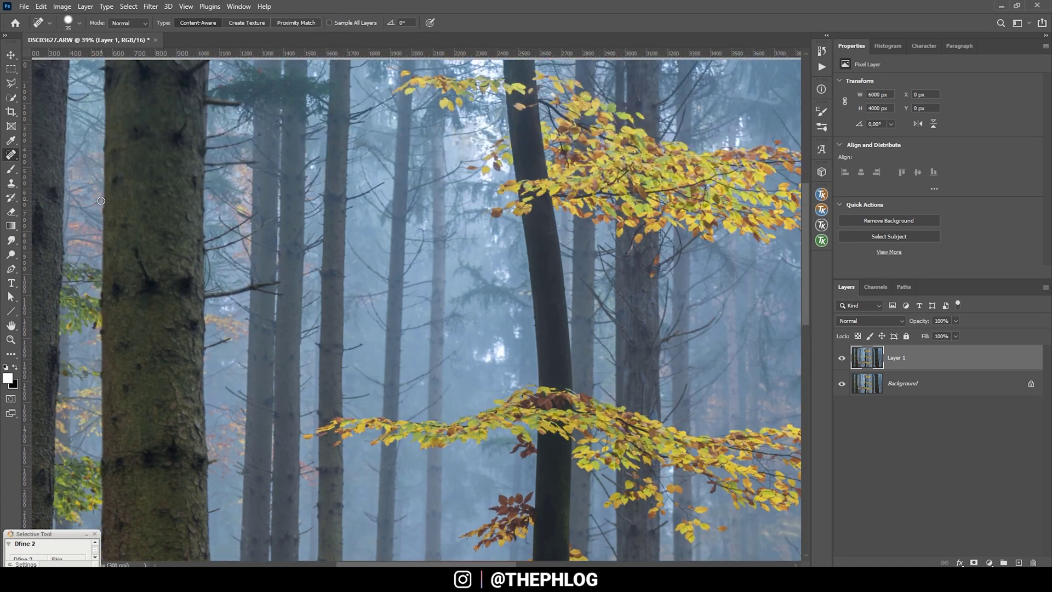
scroll(296, 136, "up", 2)
- Heal the dark knots along the trunk with an 89 px Spot Healing Brush
right_click(307, 235, "alt")
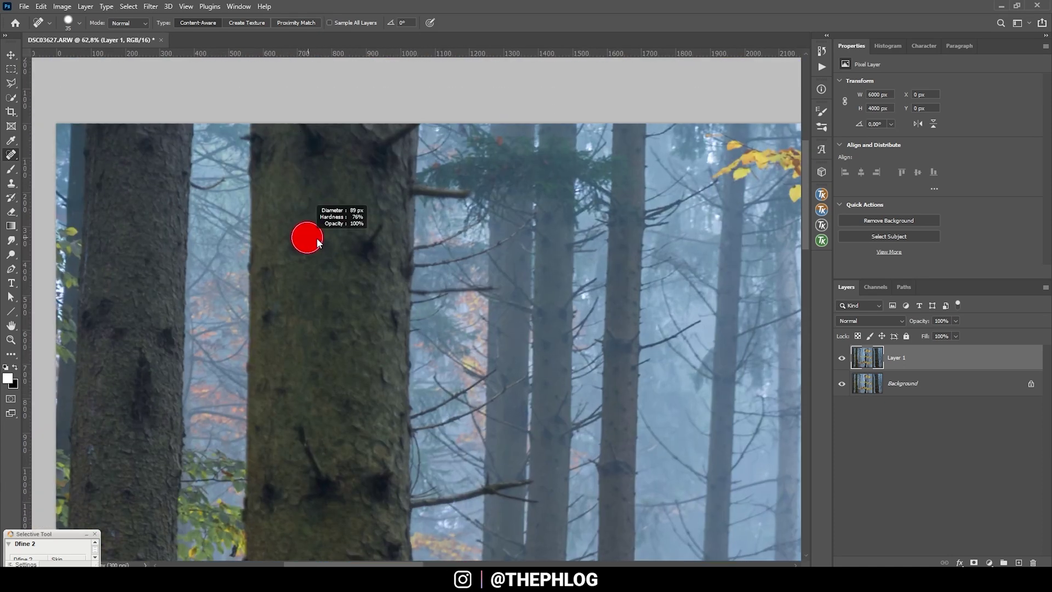
left_click(300, 235)
left_click(371, 237)
left_click(276, 314)
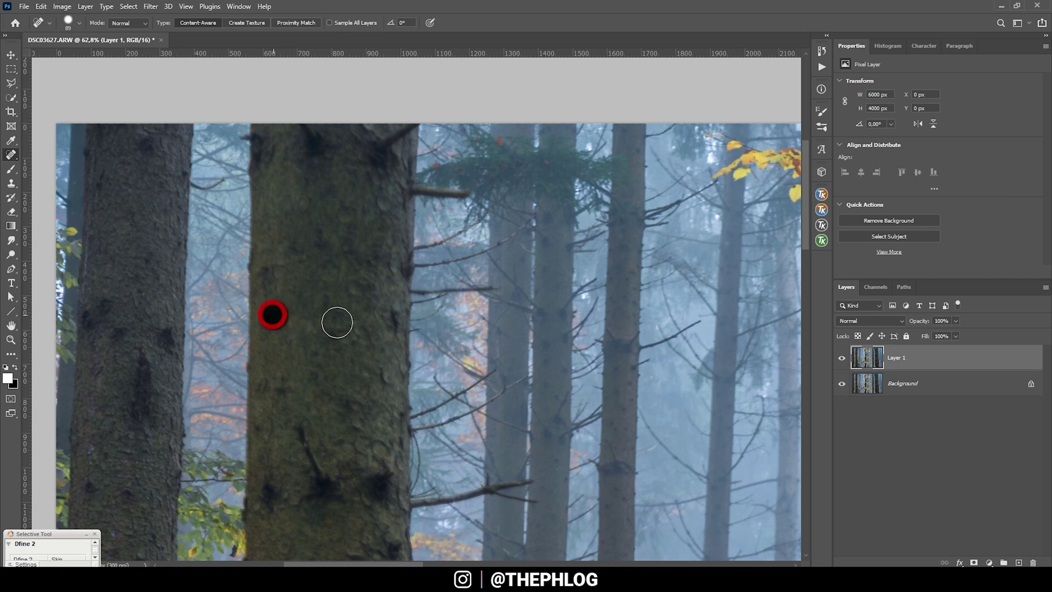
left_click(384, 313)
left_click_drag(304, 437, 328, 484)
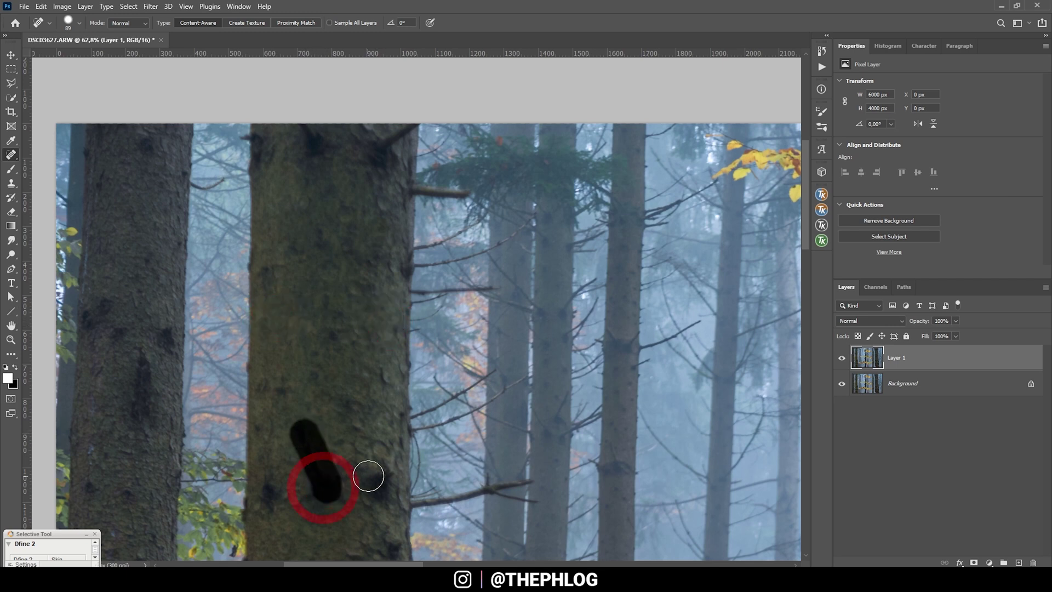
left_click(376, 485)
left_click_drag(278, 487, 286, 498)
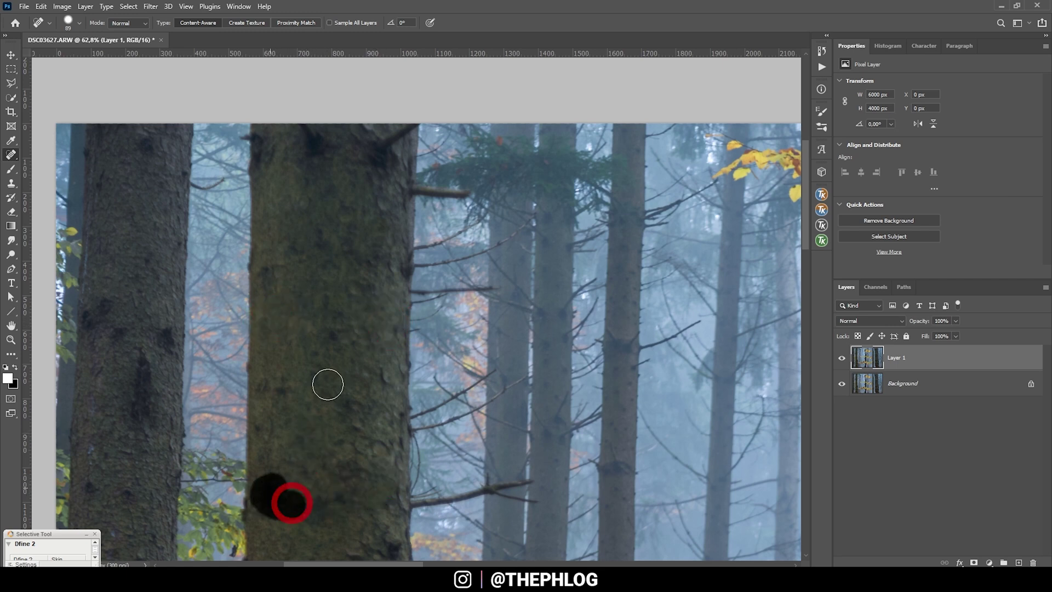
scroll(327, 381, "up", 1)
left_click(326, 181)
left_click_drag(248, 162, 258, 165)
scroll(257, 165, "right", 10)
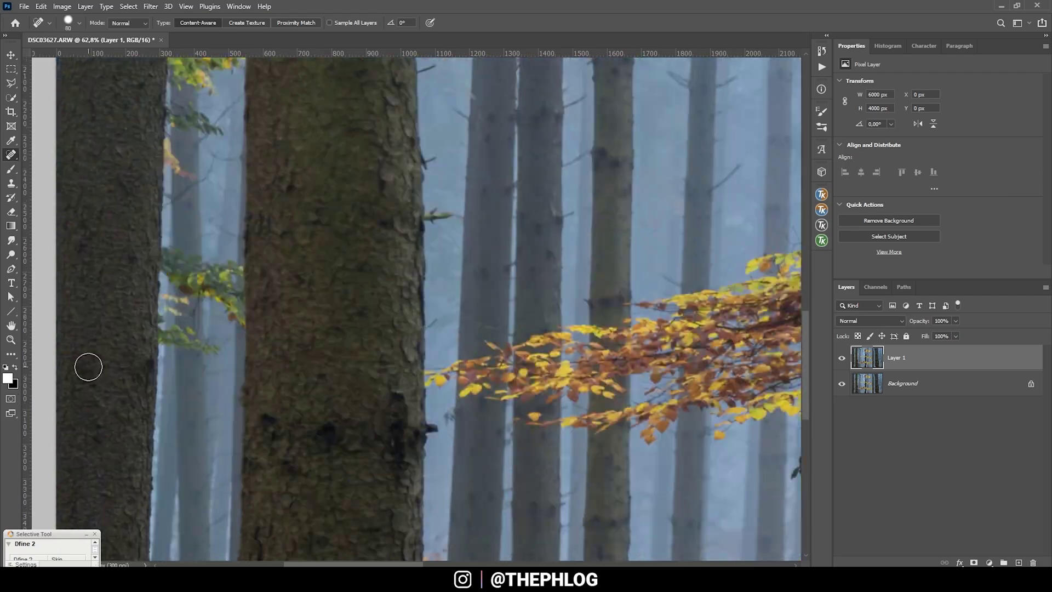
scroll(629, 345, "up", 3)
- Paint out the branch stubs and stray branches beside the trunks
left_click_drag(434, 321, 477, 368)
scroll(467, 422, "down", 2)
scroll(466, 422, "down", 3)
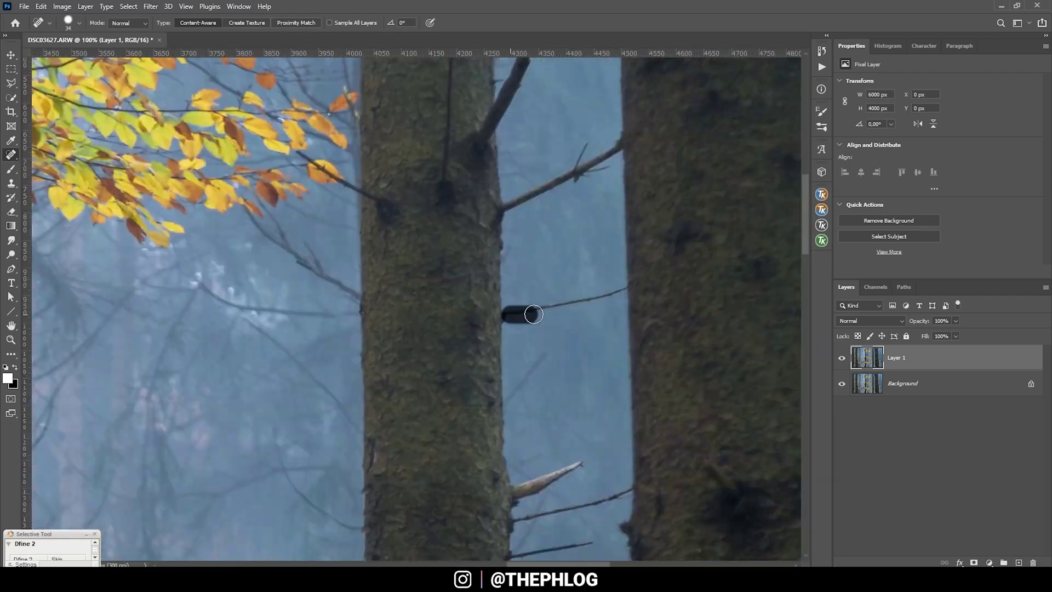
scroll(526, 312, "up", 3)
scroll(446, 206, "up", 2)
scroll(105, 208, "down", 3)
key("bracketleft")
scroll(105, 209, "down", 3)
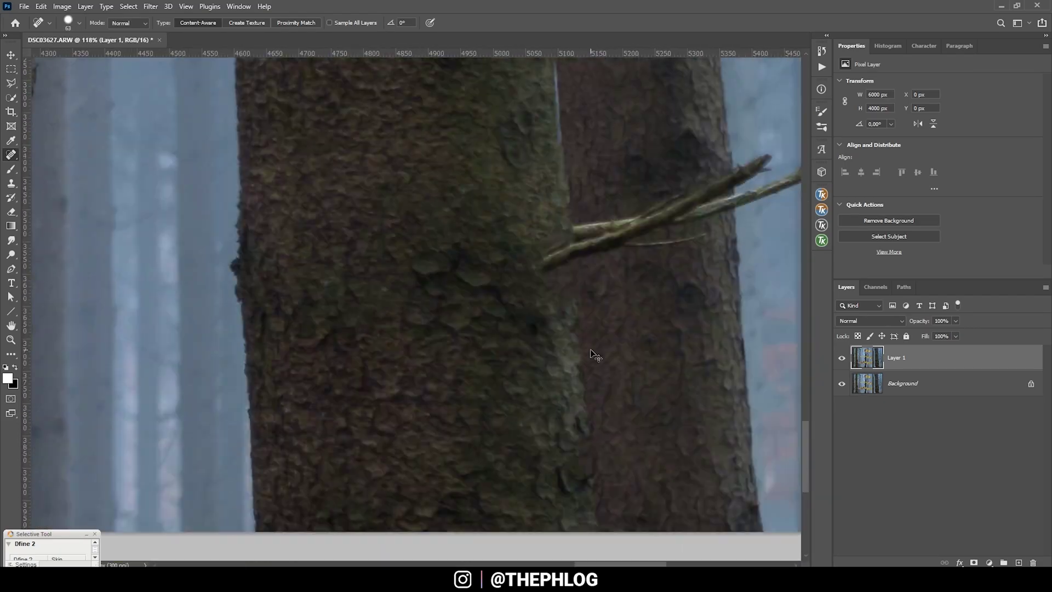
scroll(364, 247, "down", 2)
scroll(483, 365, "up", 4)
key("bracketright")
key("bracketright")
left_click_drag(441, 392, 483, 364)
scroll(484, 365, "down", 3)
left_click_drag(282, 356, 383, 343)
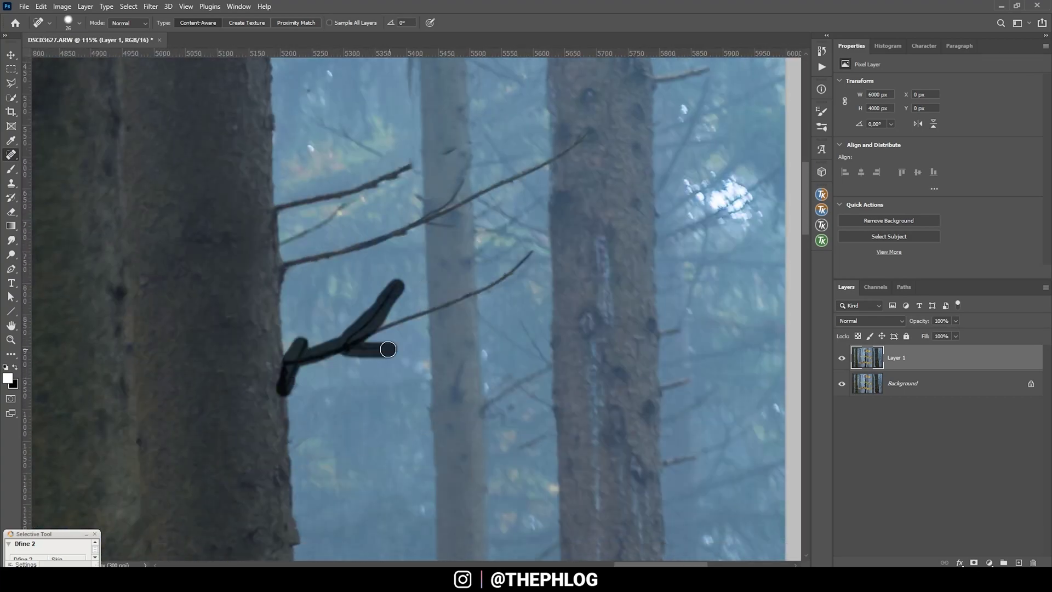
scroll(334, 345, "down", 2)
left_click_drag(236, 279, 340, 208)
scroll(285, 246, "down", 2)
left_click_drag(263, 324, 290, 351)
key("bracketleft")
left_click_drag(208, 411, 263, 404)
mouse_move(207, 439)
left_mouse_down()
mouse_move(247, 430)
mouse_move(264, 398)
left_mouse_up()
key("ctrl+0")
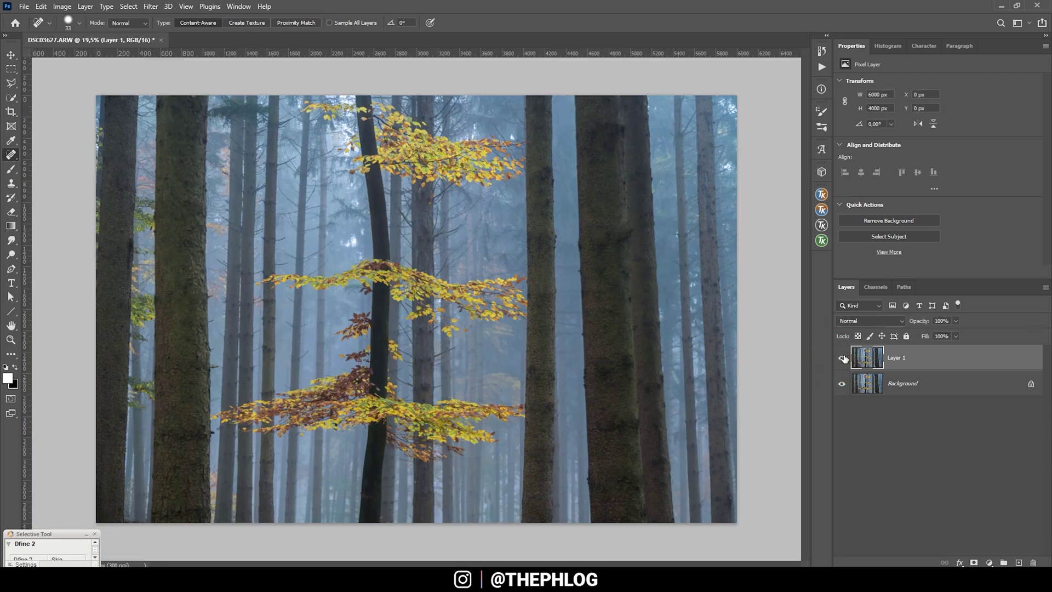
- Toggle Layer 1's visibility to compare with the original, leaving it visible
left_click(842, 358)
left_click(841, 358)
left_click(842, 357)
left_click(840, 357)
left_click(839, 355)
left_click(839, 356)
left_click(838, 355)
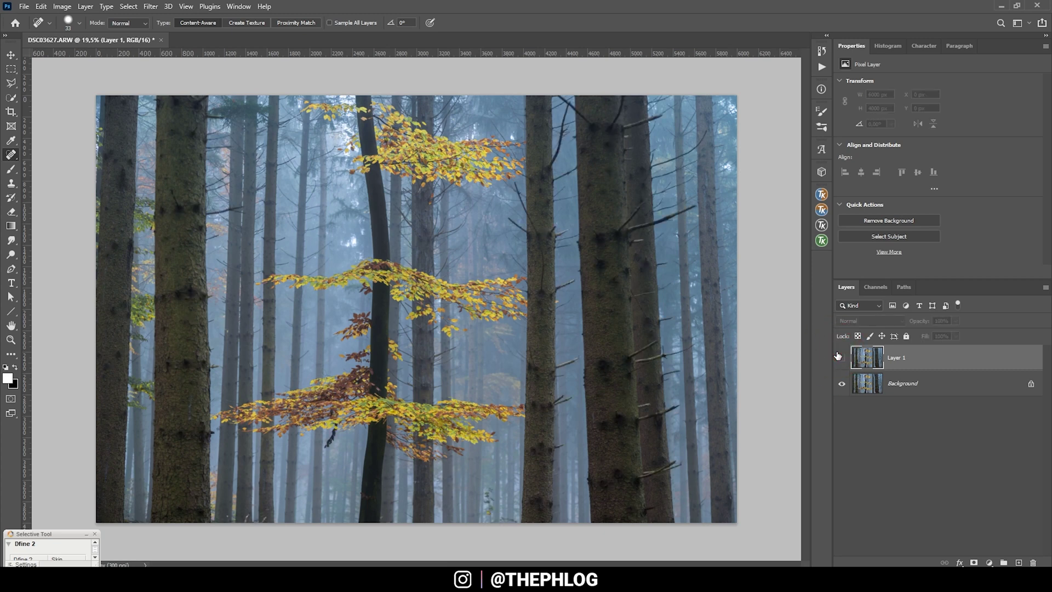
left_click(838, 356)
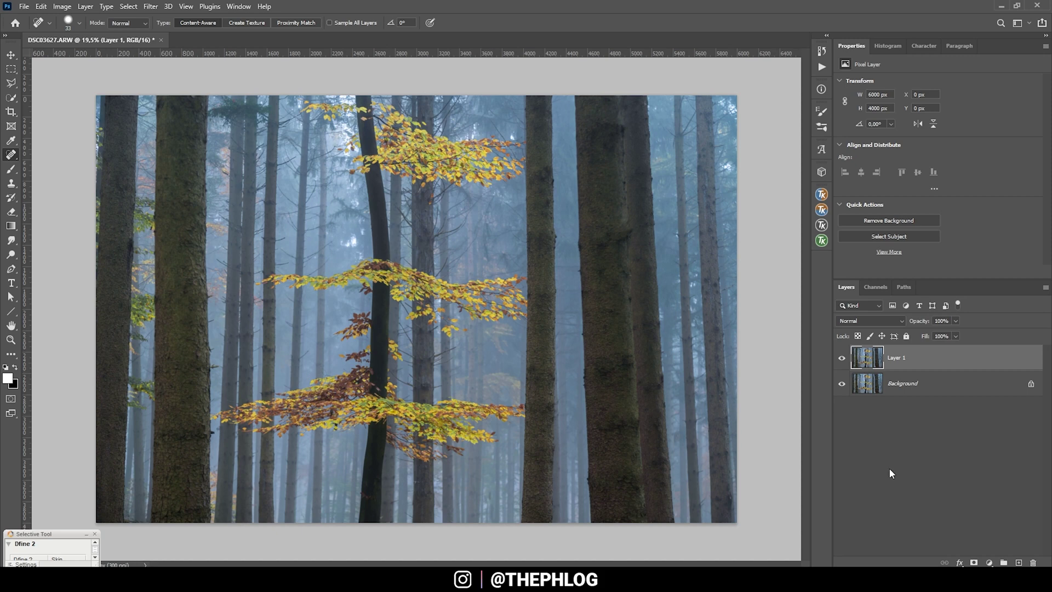
left_click(989, 562)
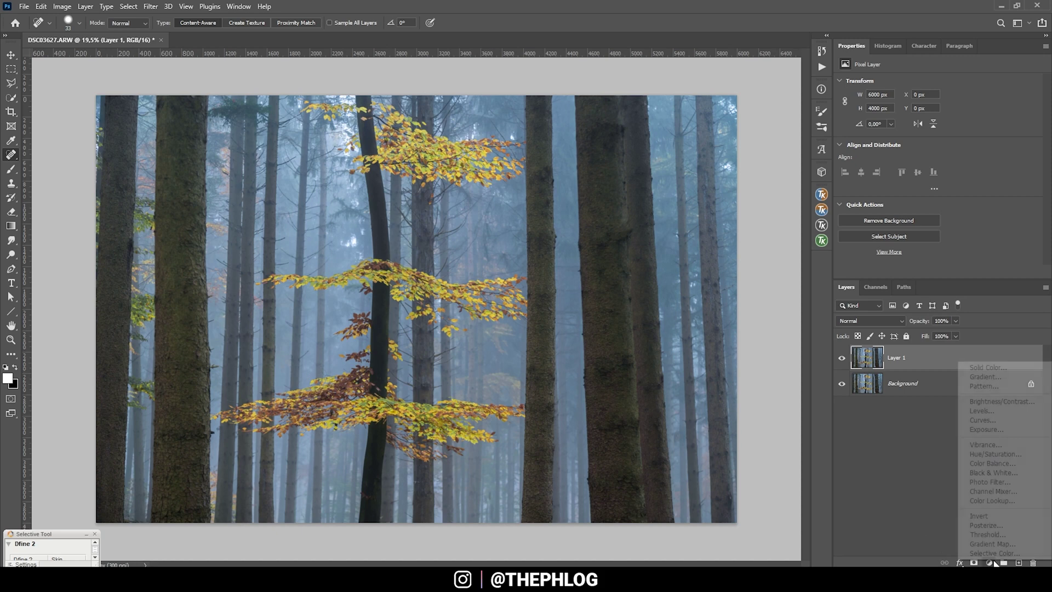
- Add a Vibrance -39 adjustment layer and invert its mask to black
left_click(984, 444)
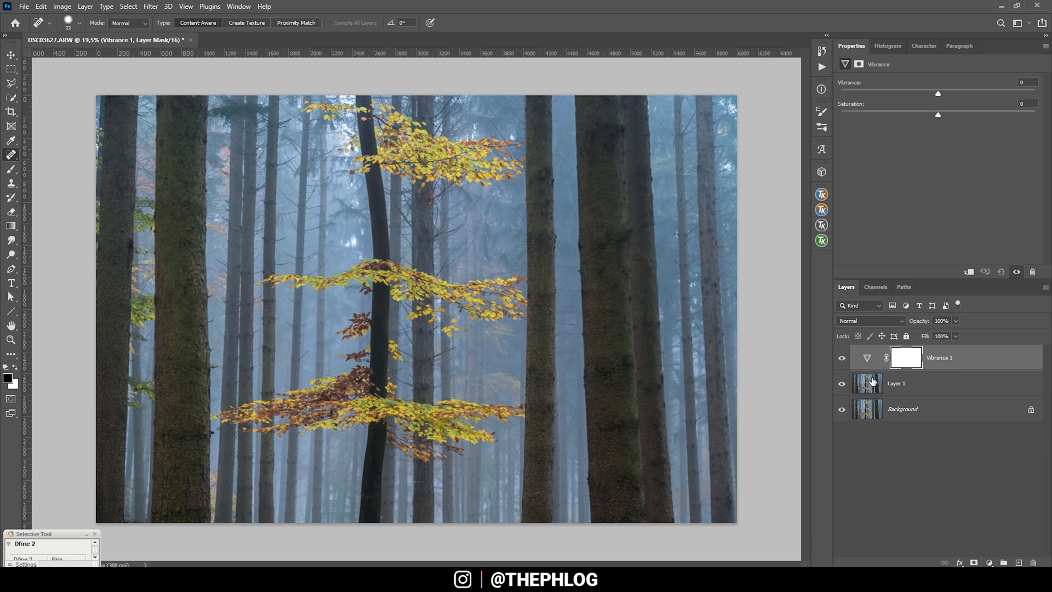
left_click_drag(937, 93, 918, 94)
left_click(868, 357)
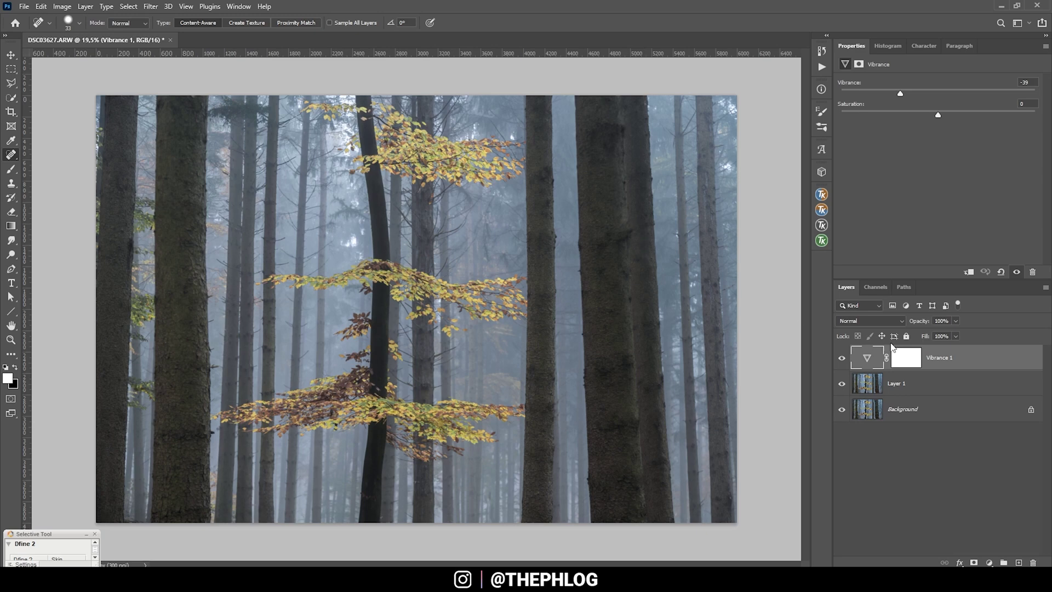
left_click(907, 362)
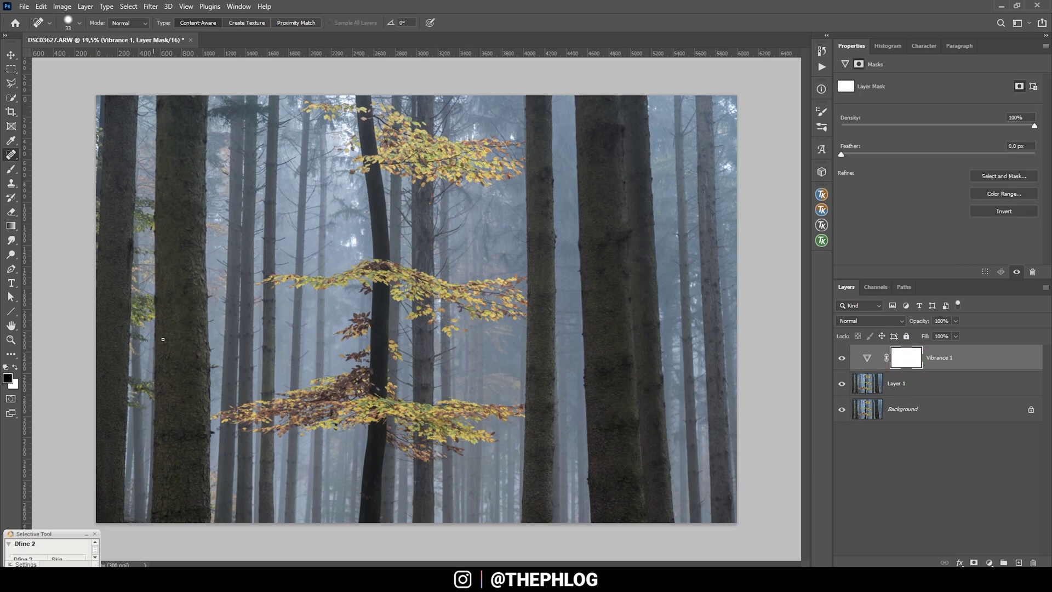
left_click(910, 361)
key("ctrl+i")
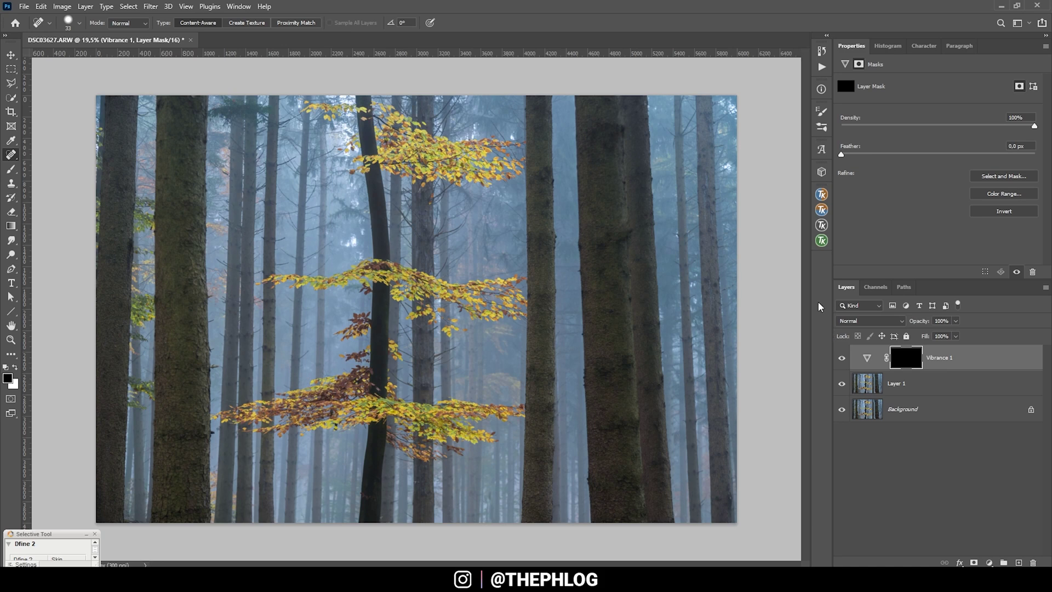
- Paint the left foreground trunk into the Vibrance 1 mask with a small white brush
key("b")
left_click(16, 367)
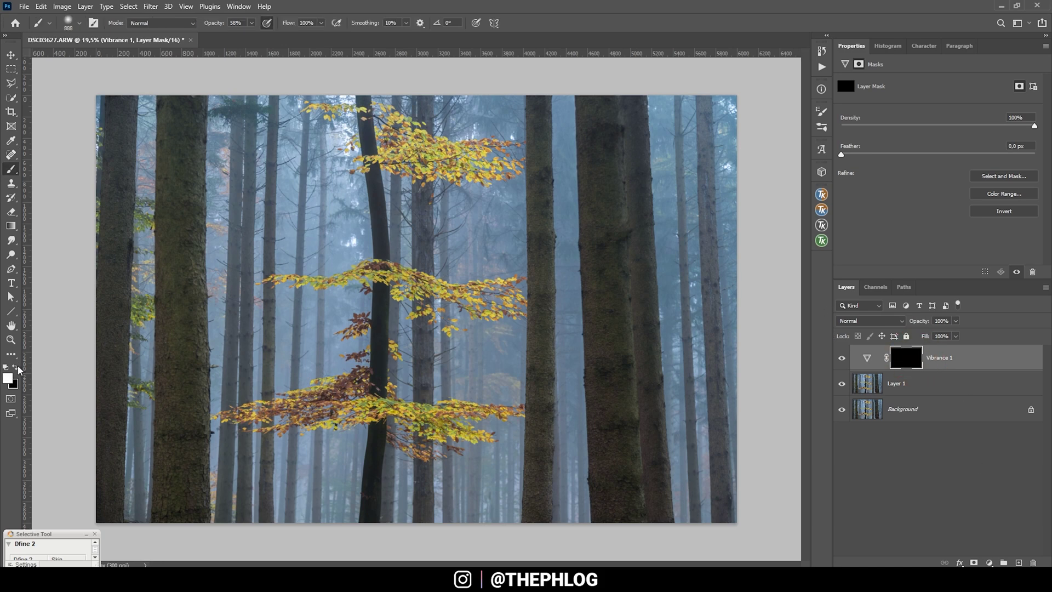
key("bracketleft")
key("bracketleft")
key("bracketleft")
key("bracketleft")
mouse_move(180, 114)
left_mouse_down()
mouse_move(179, 104)
mouse_move(181, 406)
mouse_move(174, 324)
left_mouse_up()
- With a smaller brush at 79% opacity, paint more of the left trunk and the right trunk
key("bracketleft")
key("bracketleft")
key("bracketleft")
key("7")
key("9")
left_click_drag(183, 113, 178, 417)
mouse_move(594, 102)
left_mouse_down()
mouse_move(610, 392)
mouse_move(638, 228)
left_mouse_up()
- Compare the image with Vibrance 1 off, review its settings, and select all three layers
left_click(847, 357)
left_click(867, 357)
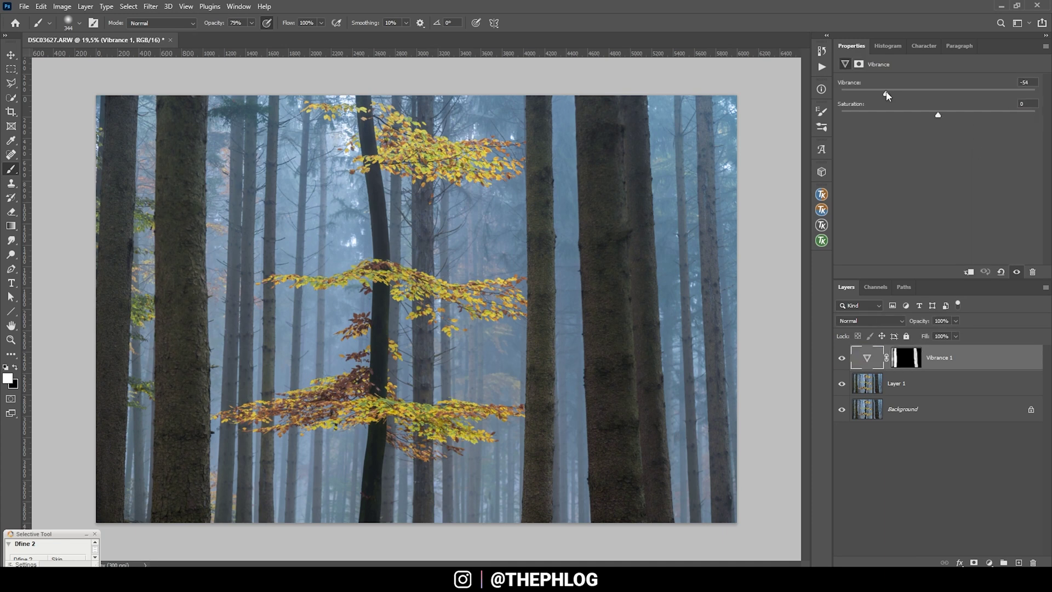
left_click(905, 357)
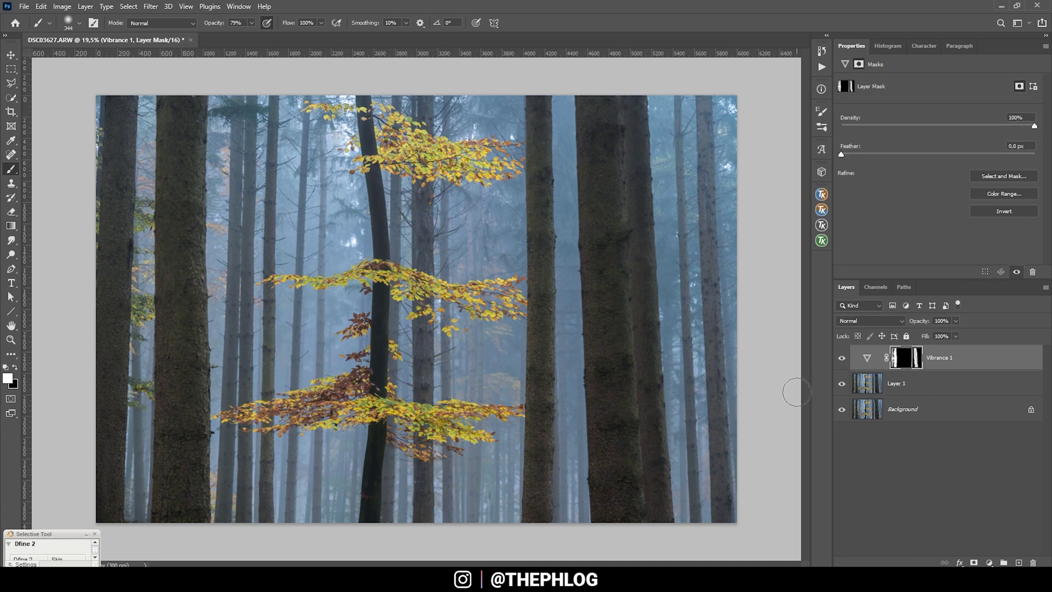
left_click(913, 411, "shift")
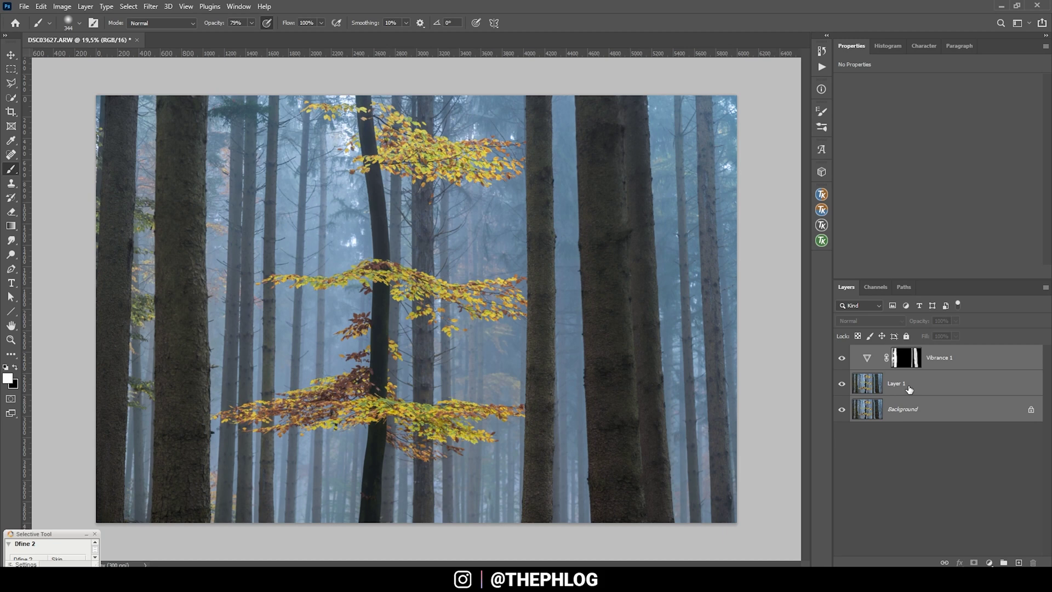
- Merge everything into Background, duplicate it as Layer 1, and bring up TK RapidMask2
key("ctrl+e")
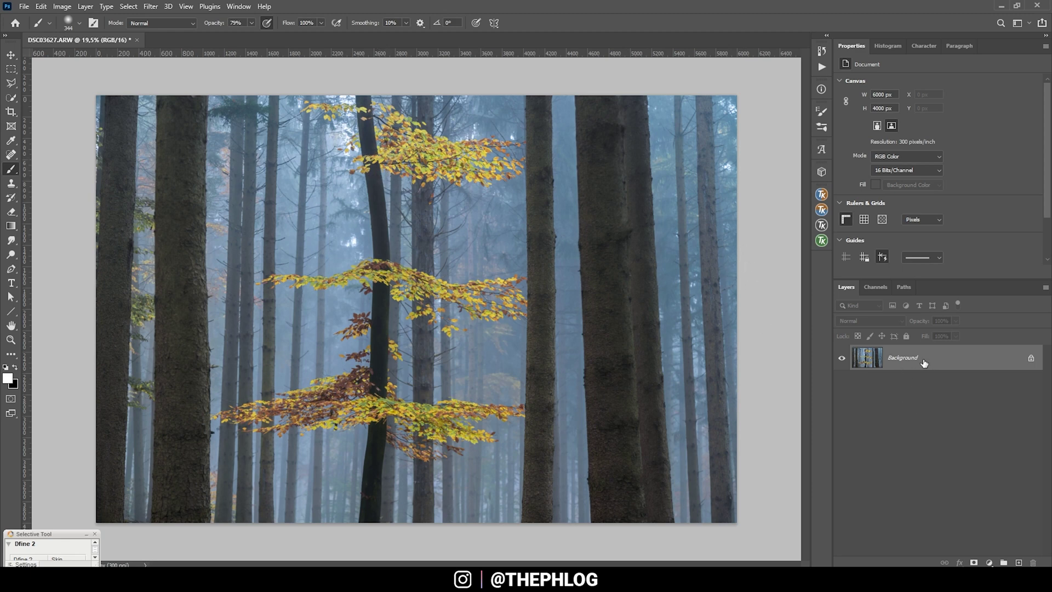
key("ctrl+j")
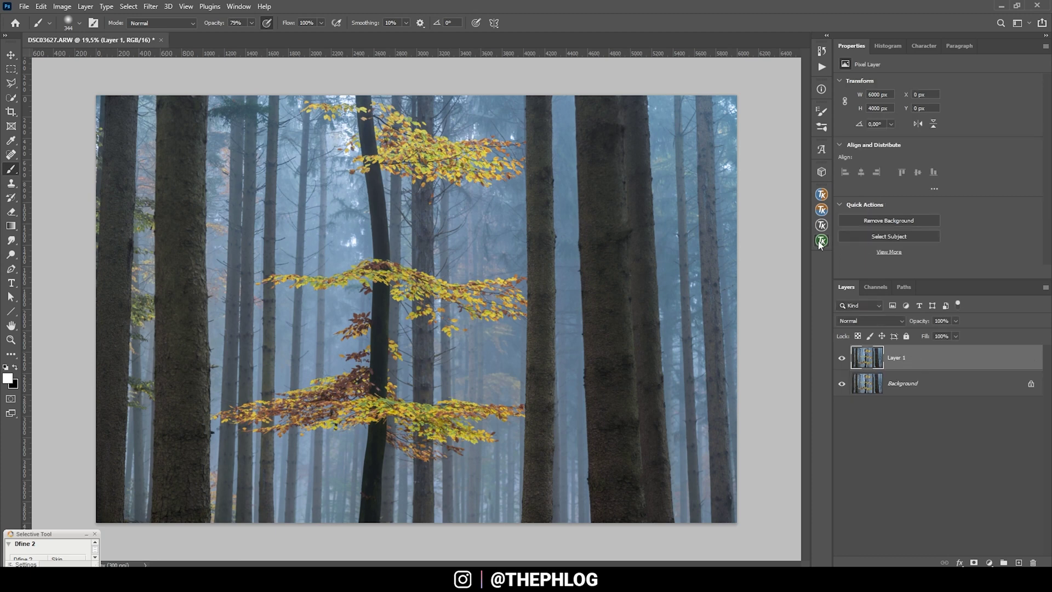
left_click(820, 242)
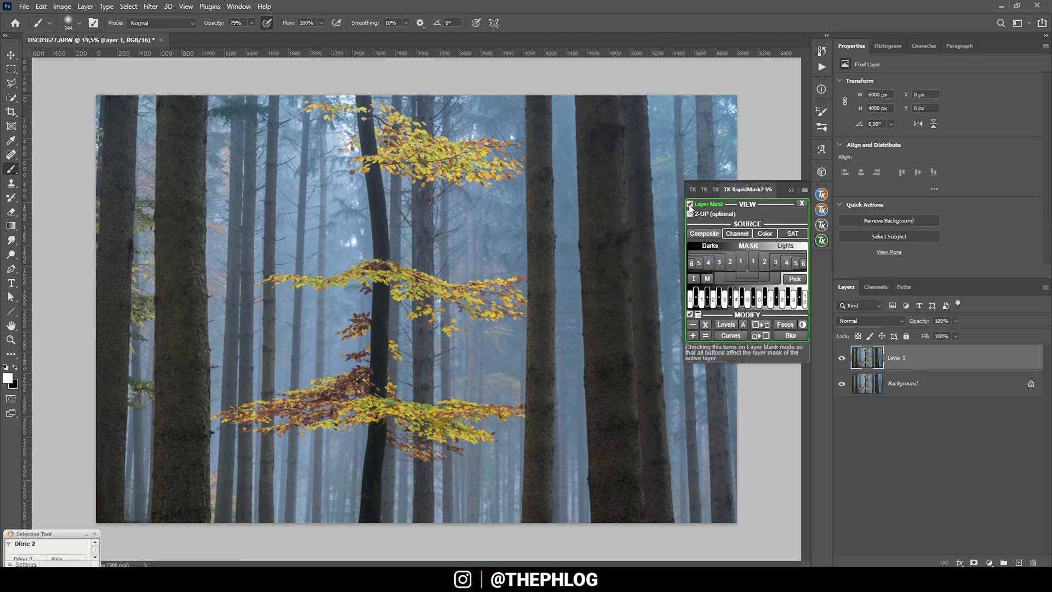
- Give Layer 1 a Yellow colour-range layer mask from RapidMask2, then add a Curves adjustment layer
left_click(762, 212)
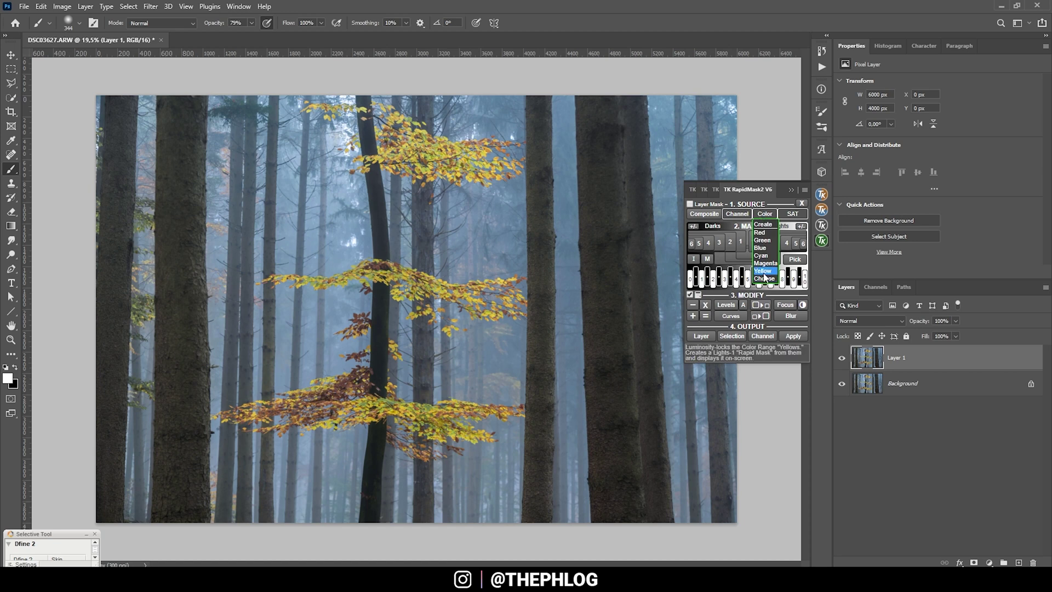
left_click(763, 271)
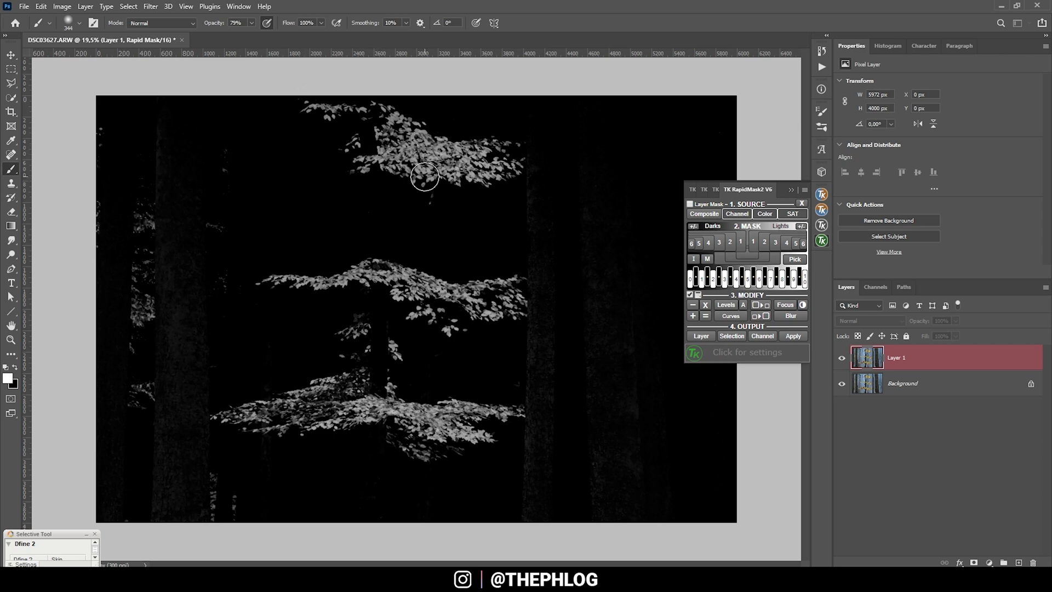
left_click(690, 205)
left_click(764, 234)
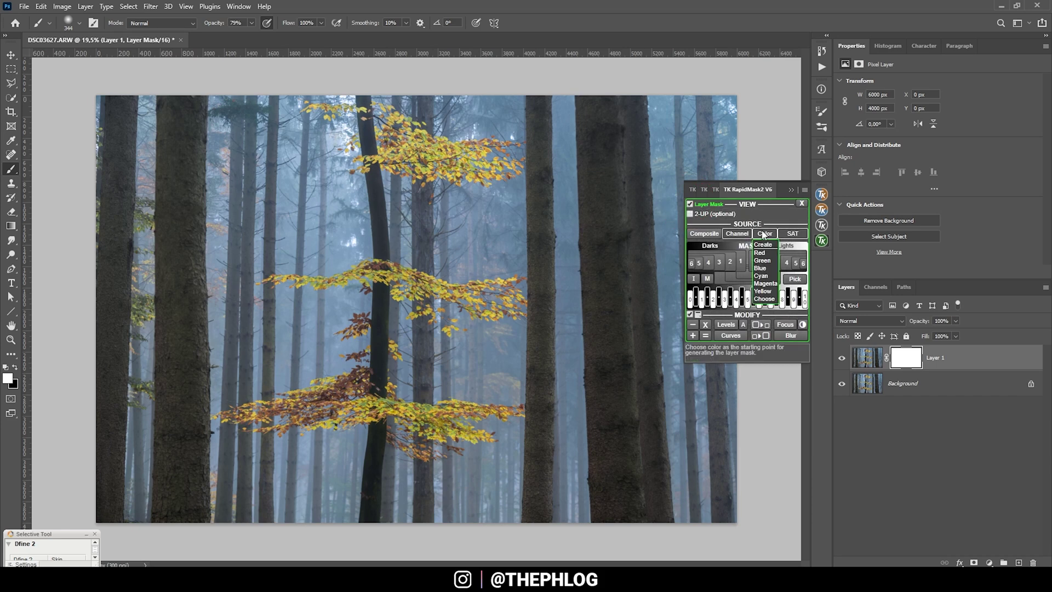
left_click(763, 291)
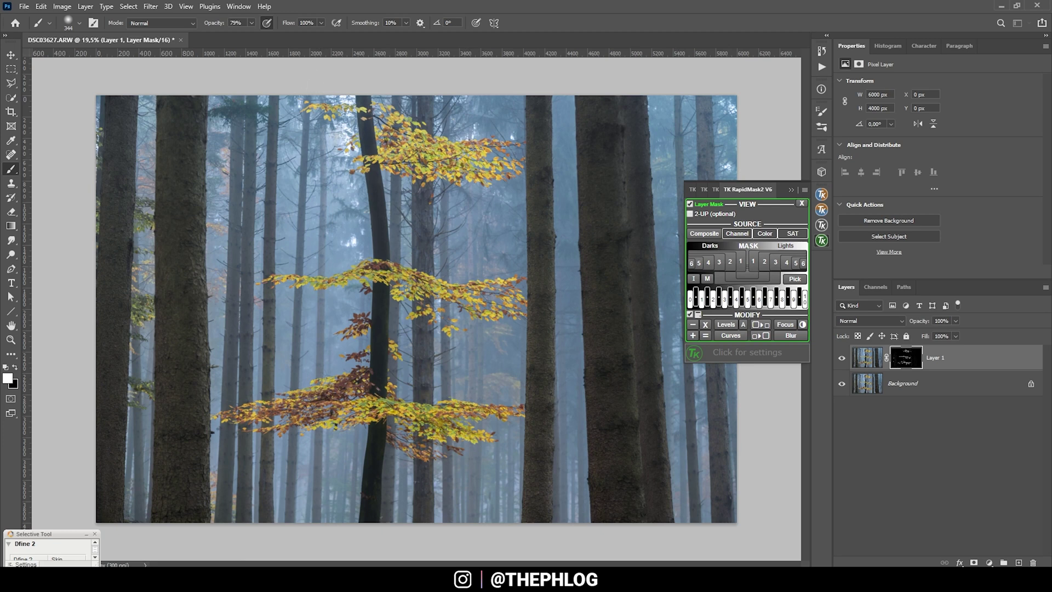
left_click(989, 562)
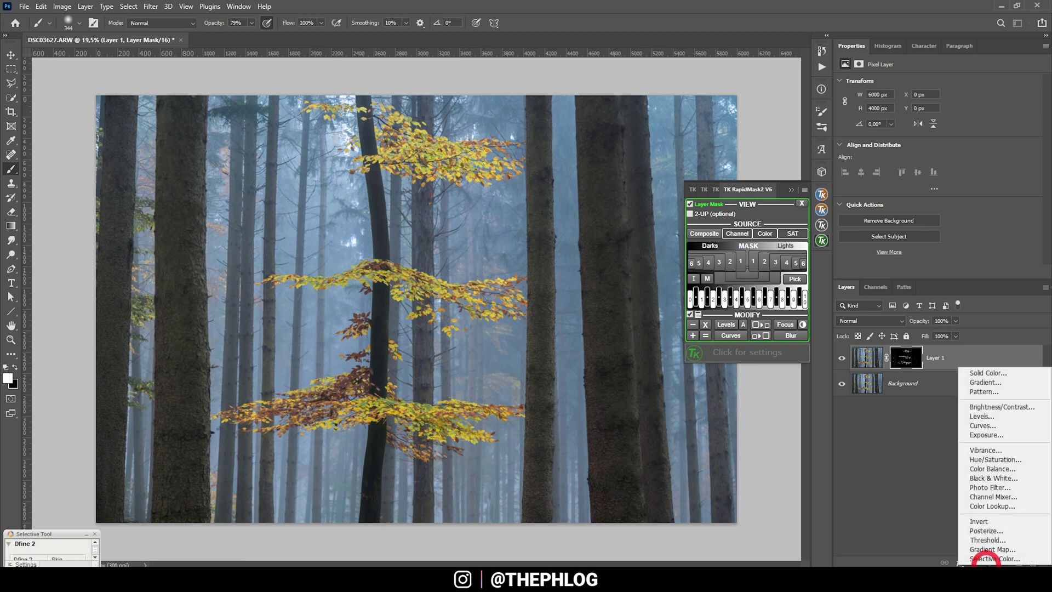
left_click(989, 427)
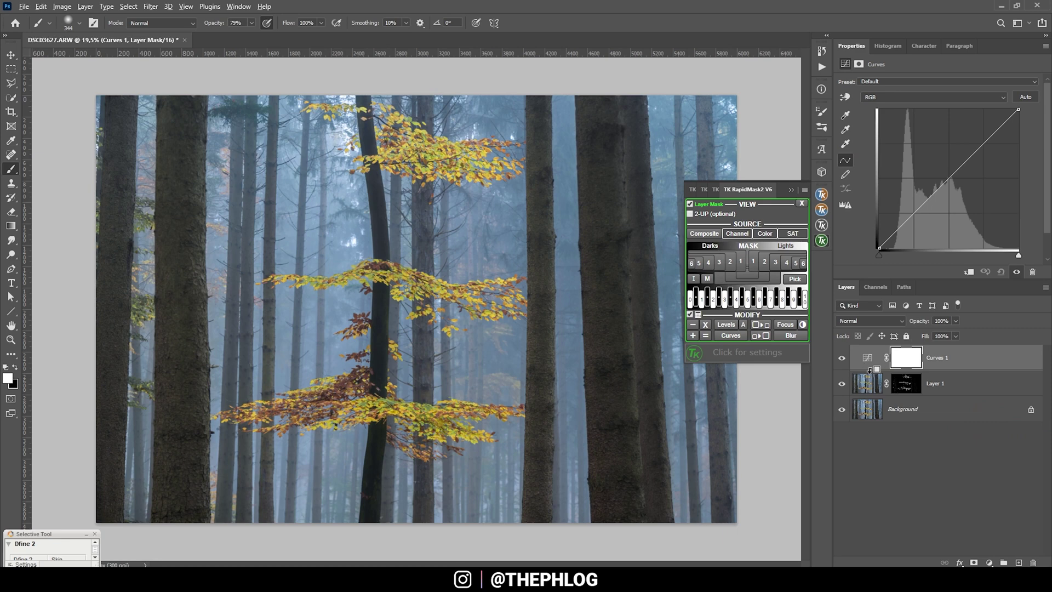
- Clip the Curves to Layer 1 and bend an S-curve to boost the leaves' contrast
left_click(867, 368, "alt")
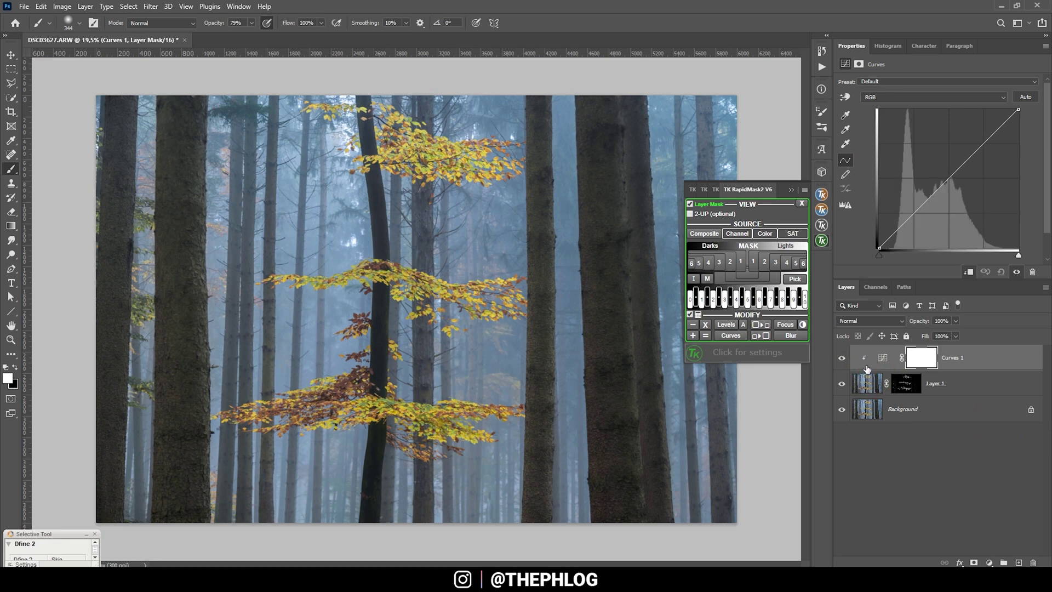
left_click(881, 360)
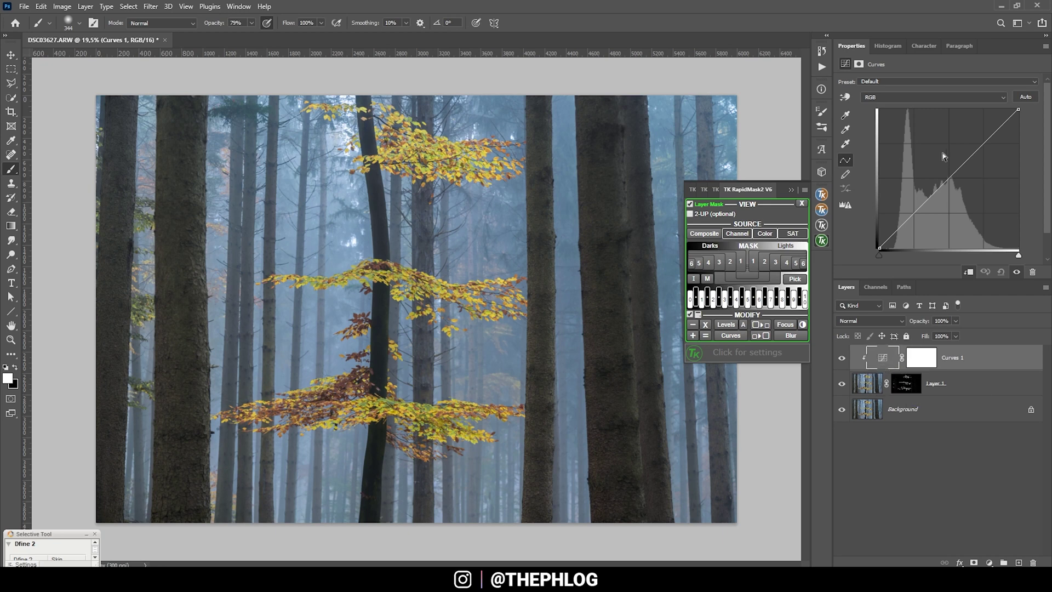
left_click(948, 179)
left_click_drag(982, 142, 974, 132)
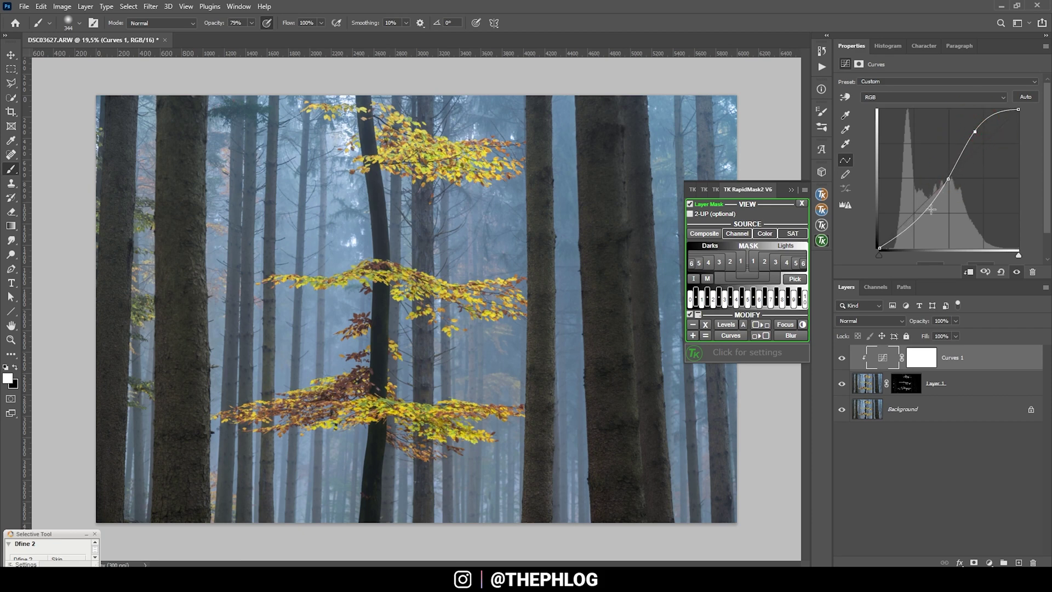
left_click(846, 362)
left_click(847, 361)
- Lower the Blue channel's top endpoint to warm the yellow leaves
left_click(927, 100)
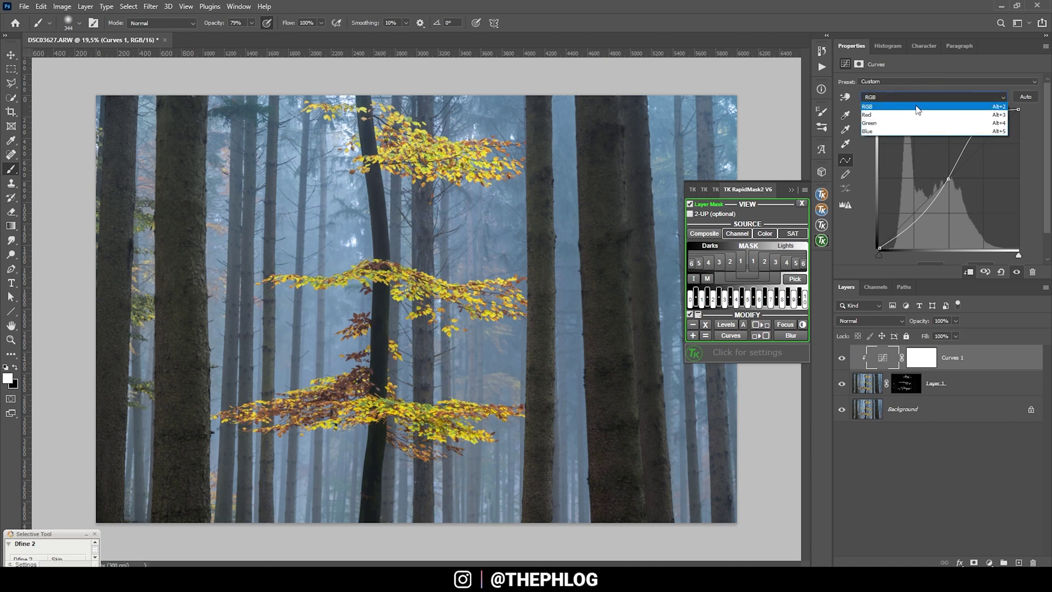
left_click(897, 132)
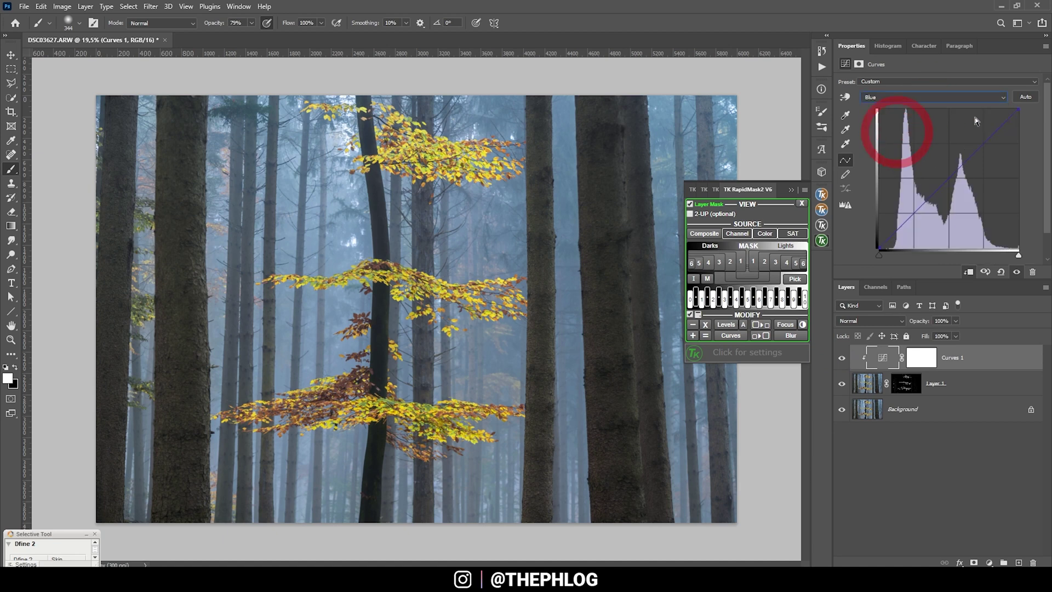
left_click(1017, 109)
left_click_drag(1018, 109, 1019, 135)
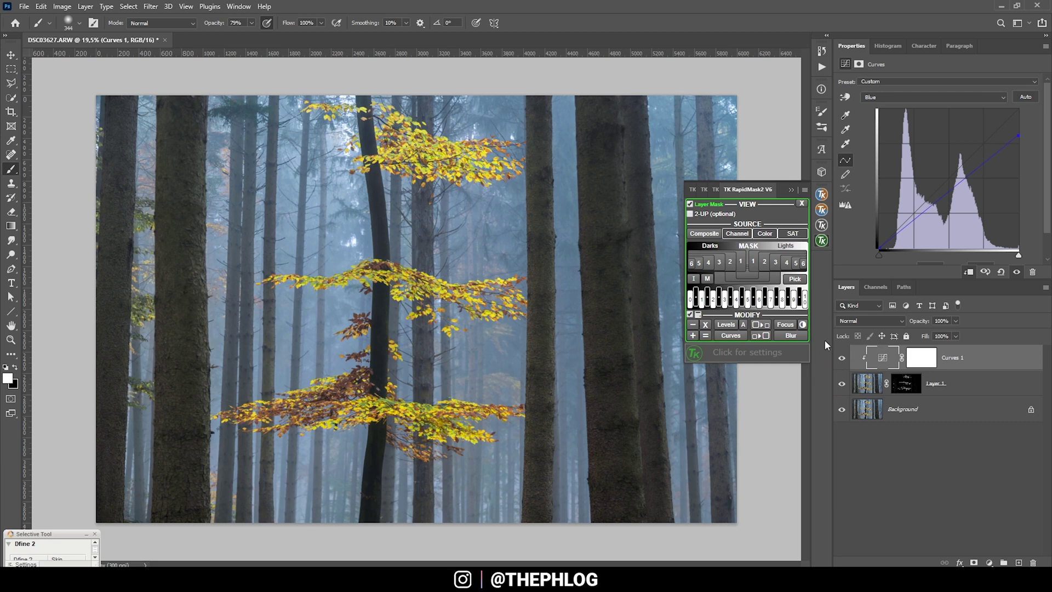
- Collapse RapidMask, select Background, and merge all layers into it
left_click(788, 190)
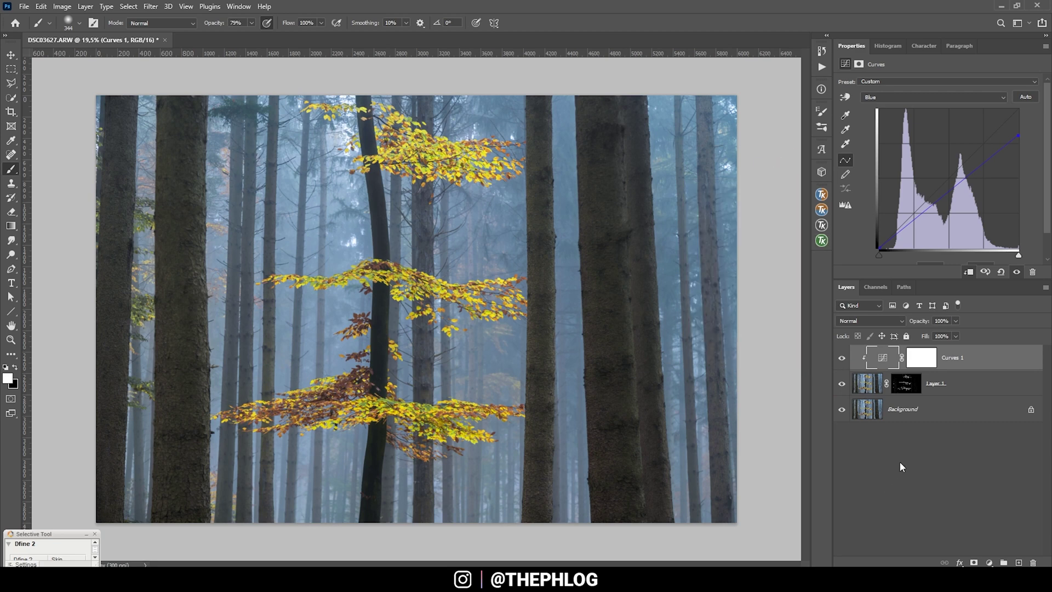
left_click(914, 412)
key("ctrl+shift+e")
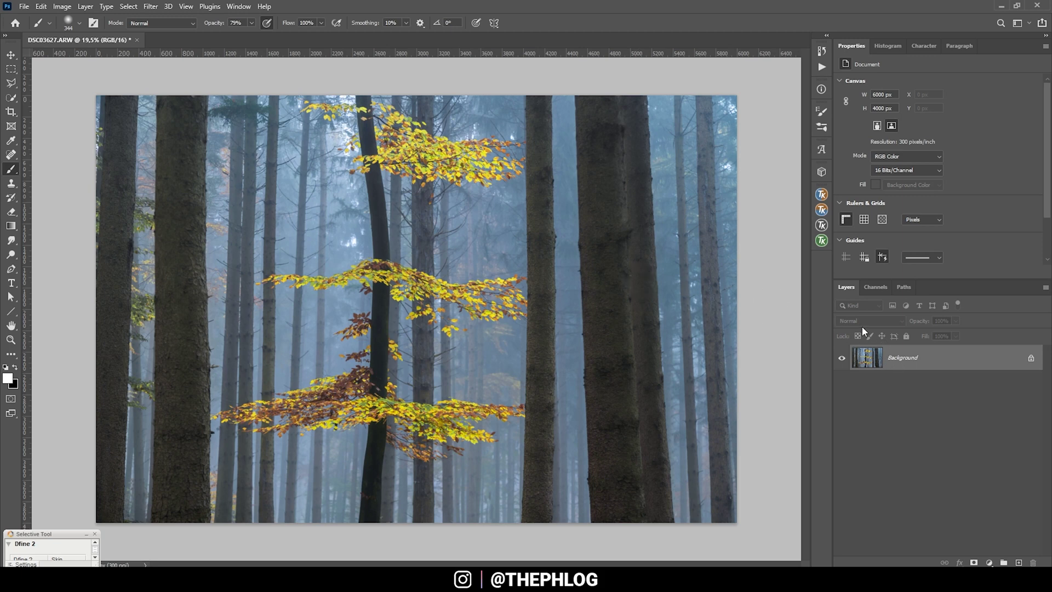
- Duplicate the Background as Layer 1 and give it a Darks 3 luminosity layer mask
key("ctrl+j")
left_click(823, 243)
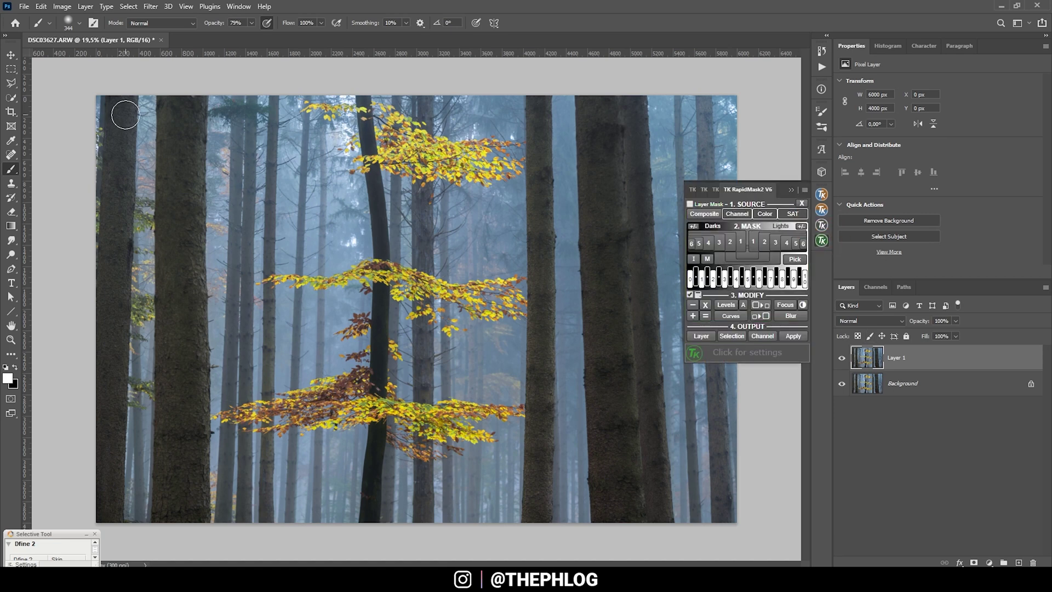
left_click(718, 244)
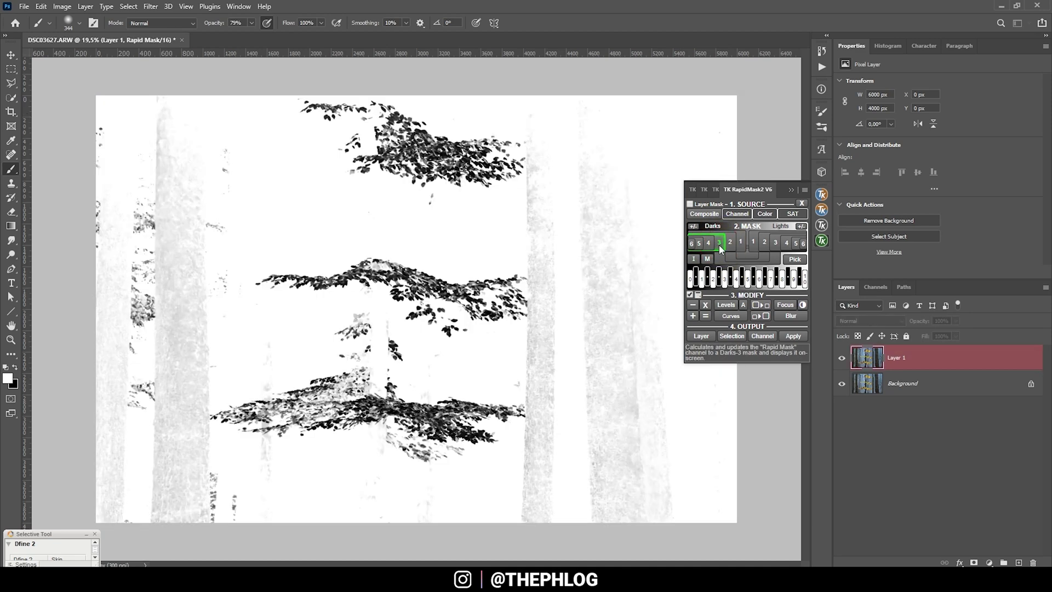
left_click(742, 244)
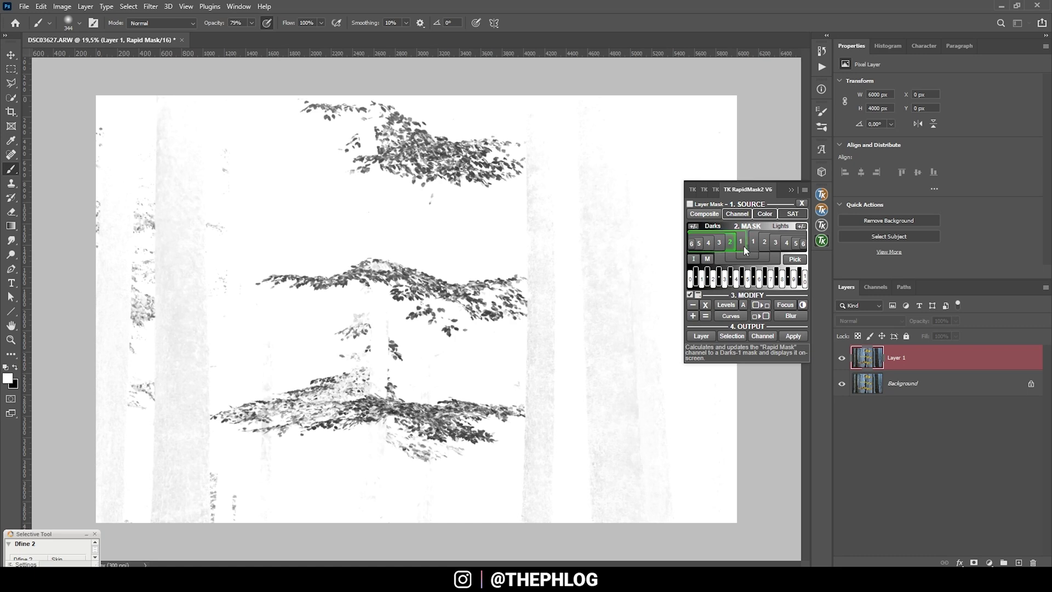
left_click(718, 244)
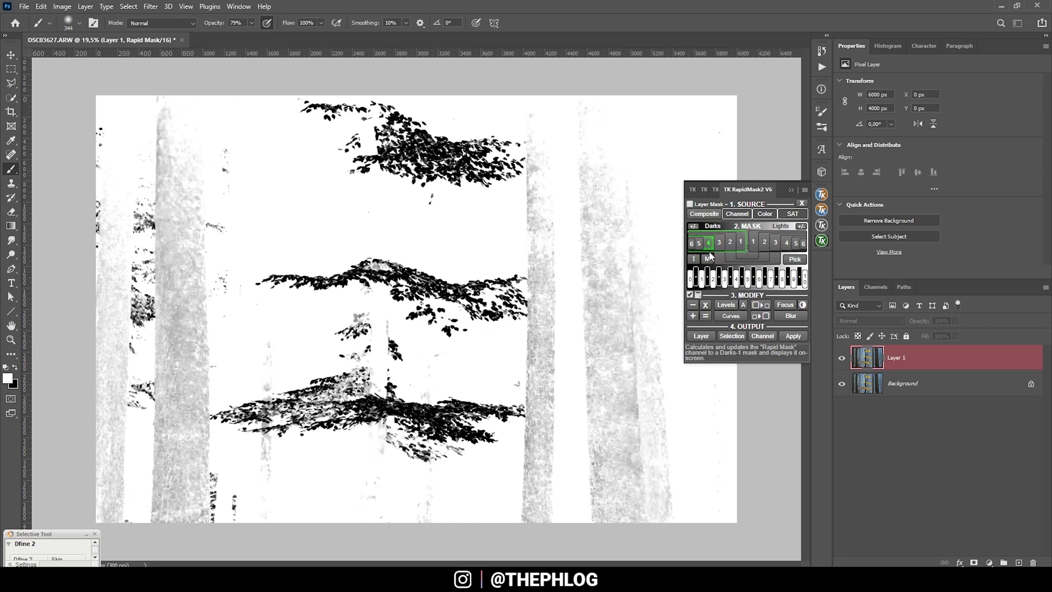
left_click(691, 204)
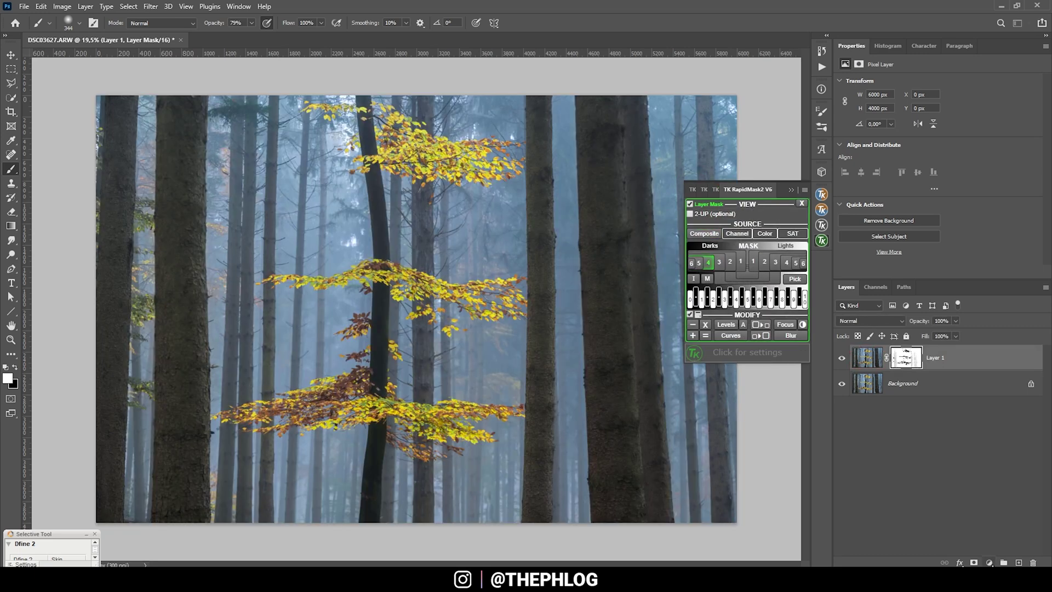
- Add a new Layer 2 clipped to Layer 1 with Overlay blending
left_click(1018, 563)
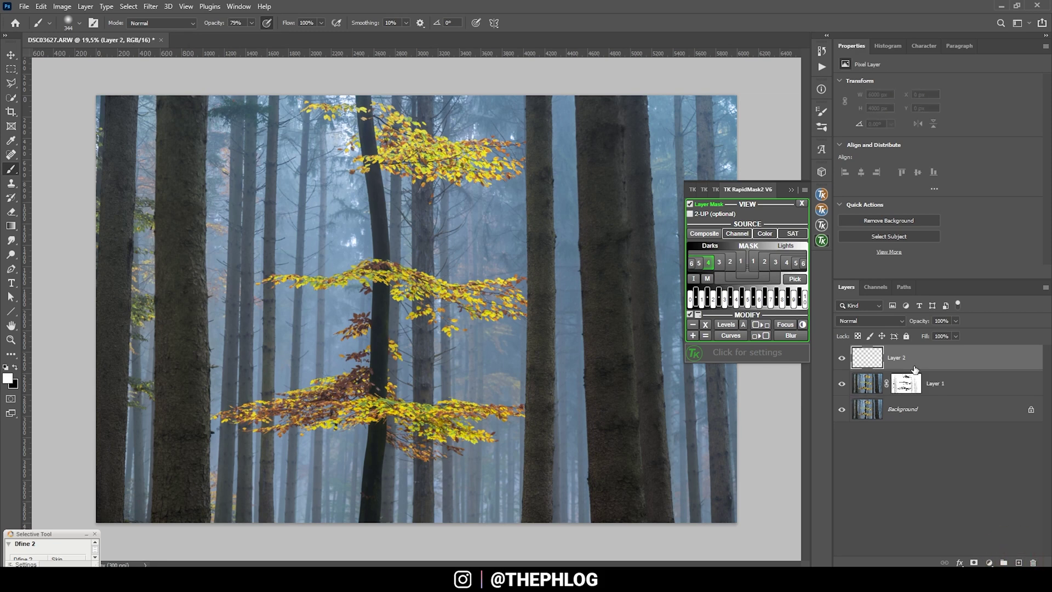
left_click(881, 368, "alt")
left_click(859, 324)
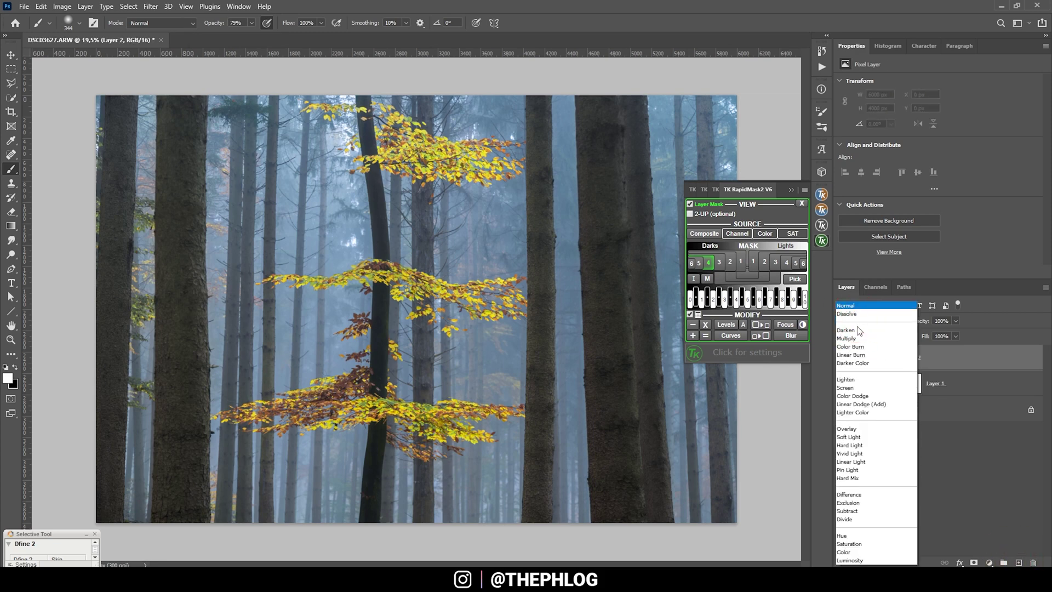
left_click(871, 425)
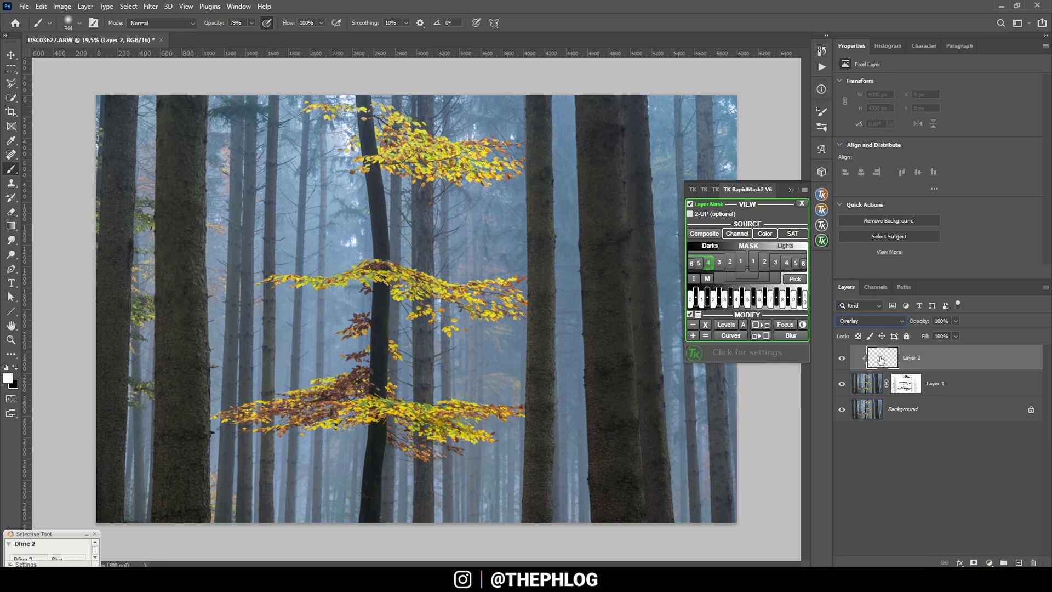
- Paint black at 13% opacity over the upper and middle bands of background trees
left_click(15, 367)
left_click_drag(251, 22, 234, 42)
left_click(338, 215)
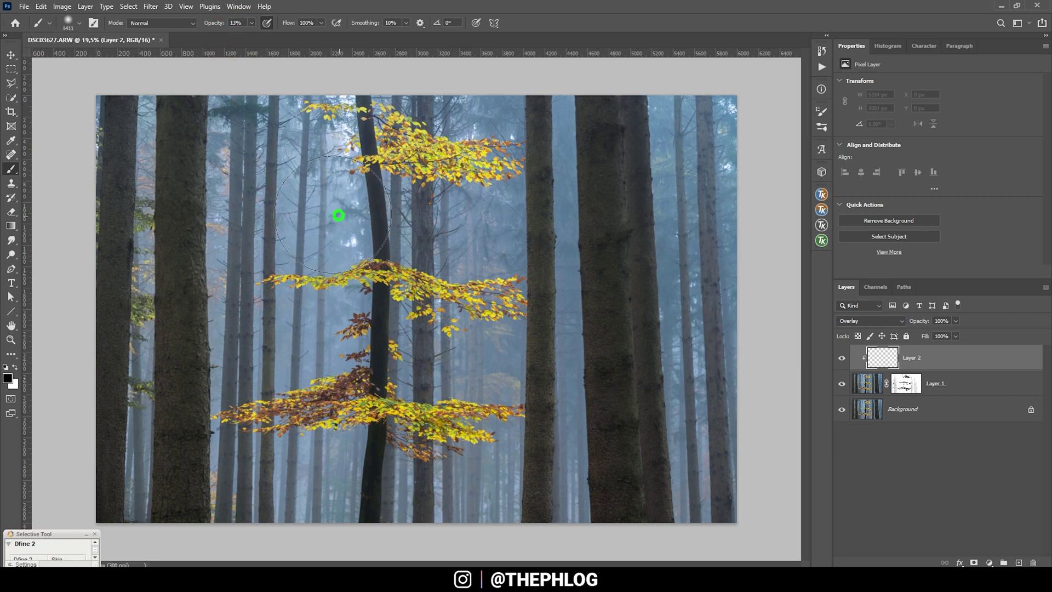
left_click_drag(115, 137, 712, 137)
mouse_move(827, 230)
left_mouse_down()
mouse_move(152, 230)
mouse_move(134, 293)
mouse_move(707, 356)
mouse_move(101, 411)
mouse_move(678, 478)
left_mouse_up()
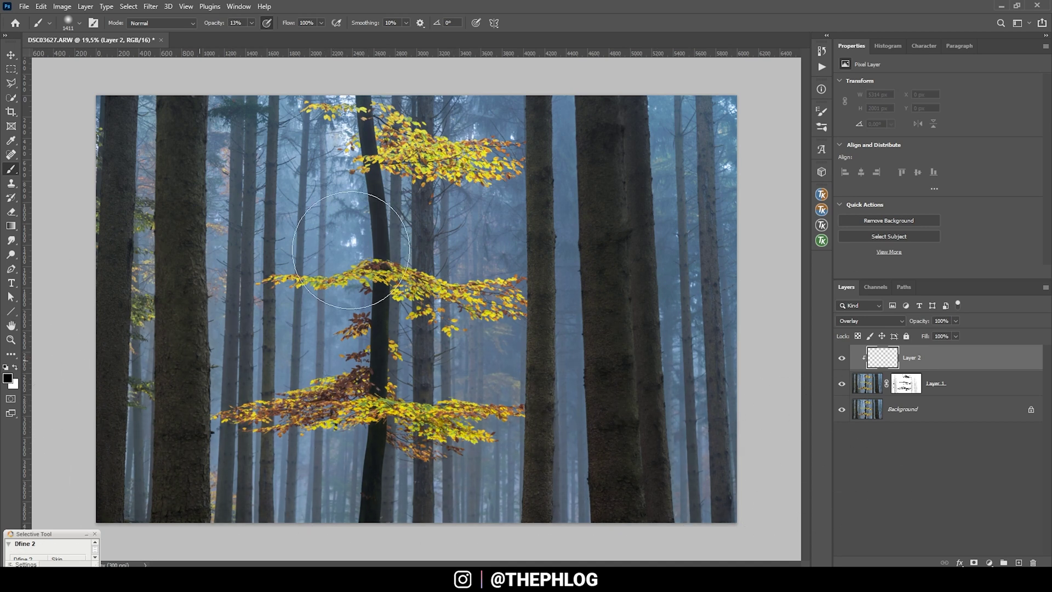
- Toggle Layer 2 to compare the darkening, then select the Background layer
left_click(841, 358)
left_click(841, 358)
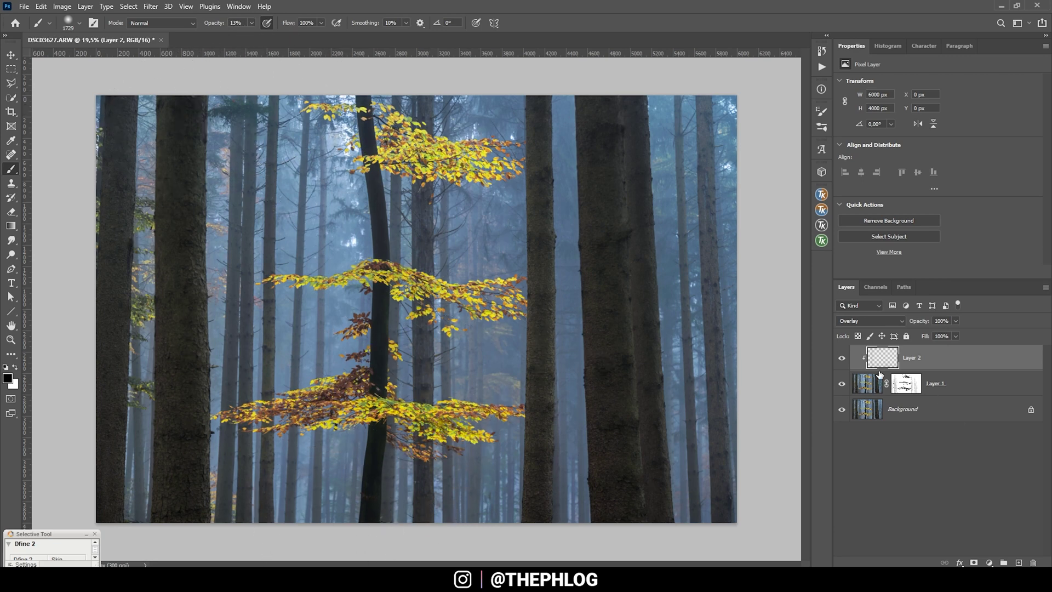
left_click(841, 359)
left_click(841, 359)
left_click(841, 359)
left_click(841, 359)
left_click(841, 359)
left_click(842, 359)
left_click(841, 359)
left_click(842, 359)
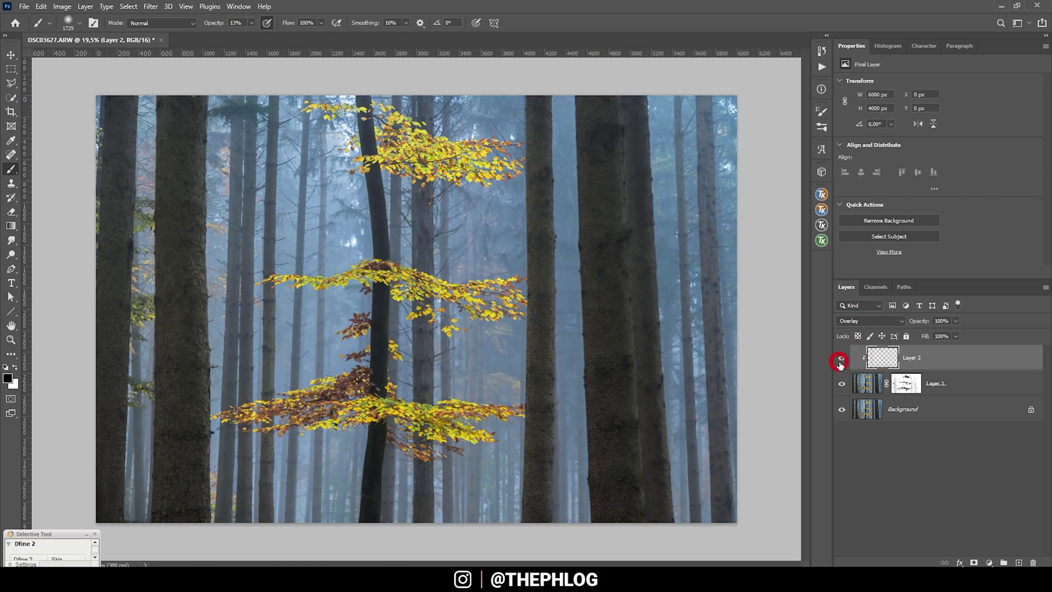
left_click(840, 362)
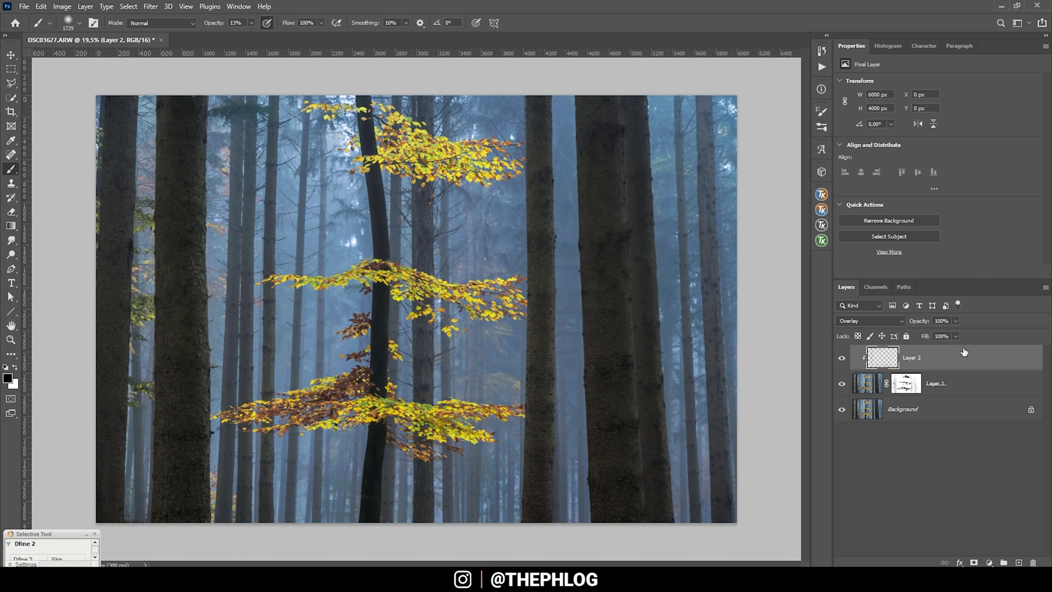
left_click(920, 417)
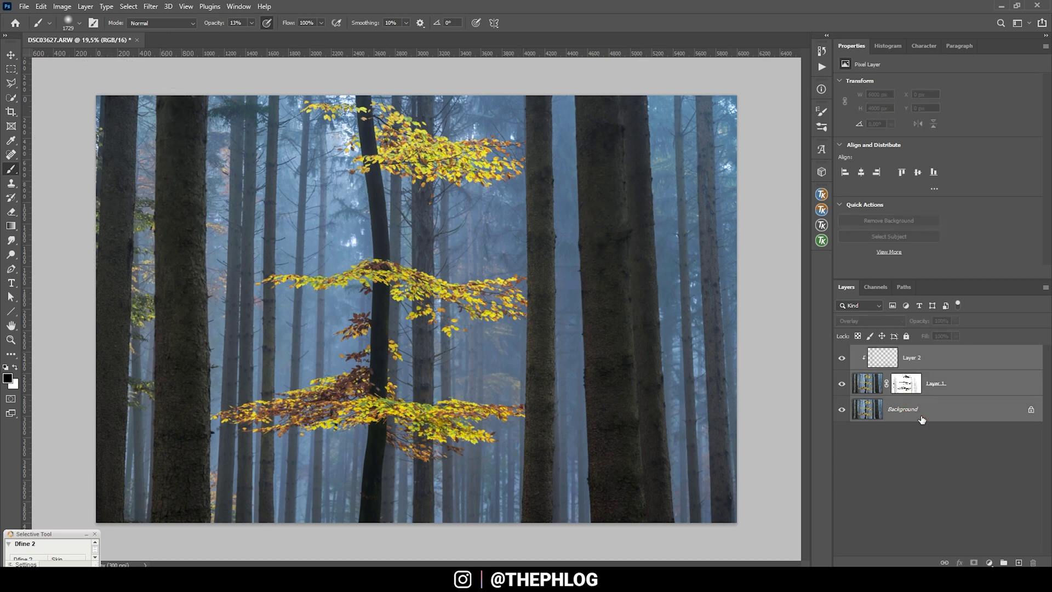
- Flatten the image and launch Color Efex Pro 4 from the Nik Collection filters
key("ctrl+shift+e")
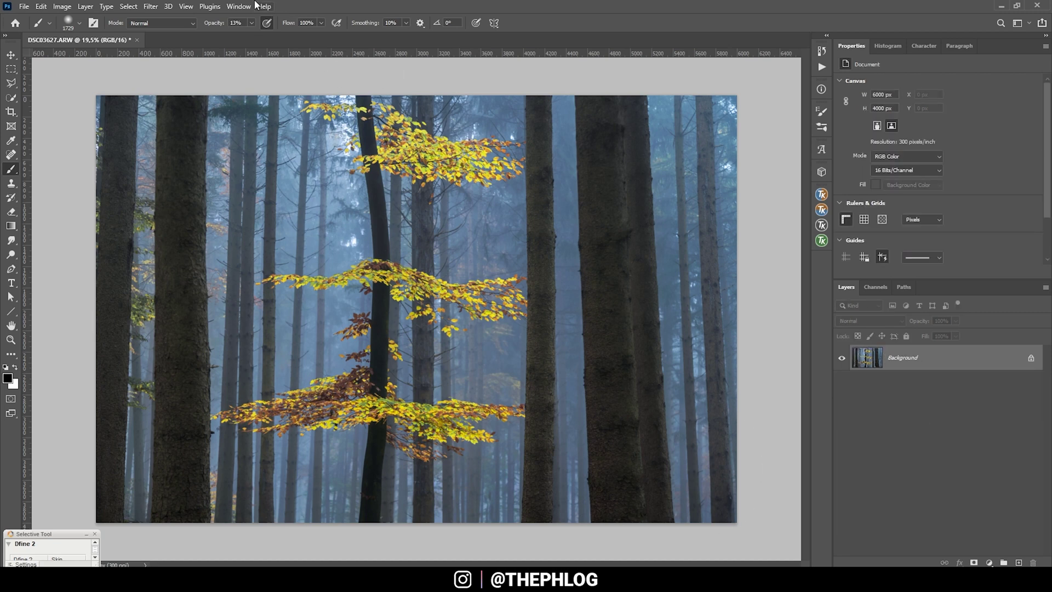
left_click(150, 6)
mouse_move(211, 257)
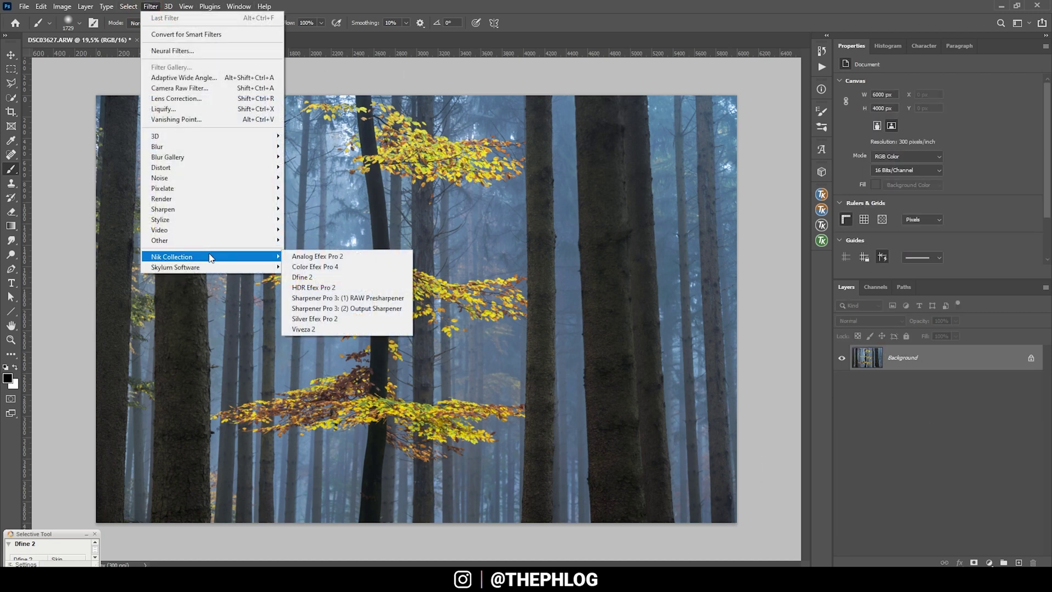
left_click(349, 268)
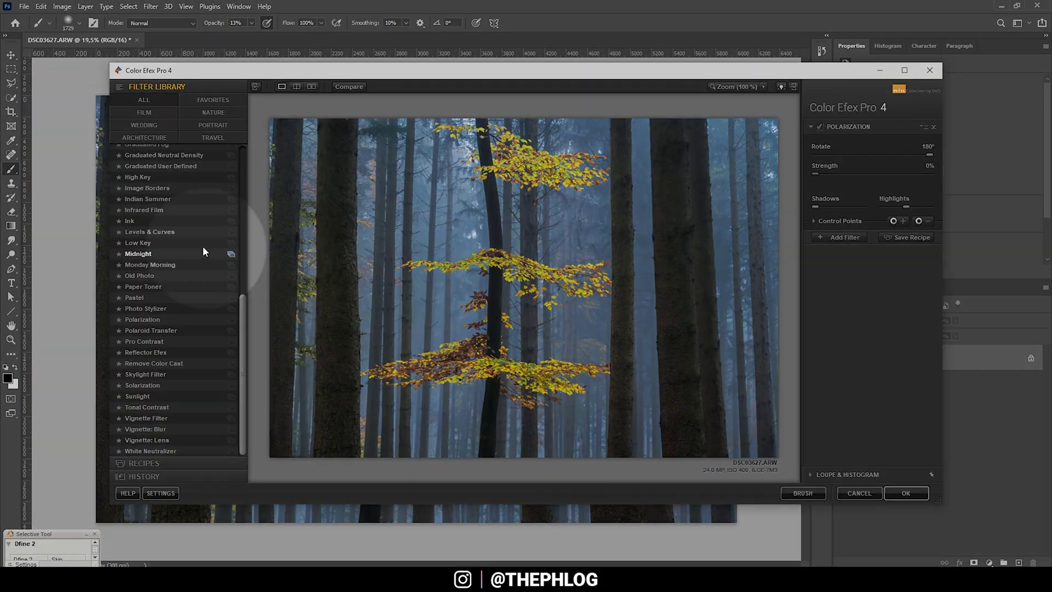
- Apply Polarization at 61% strength and 177° rotation, and add a second filter slot
left_click(147, 323)
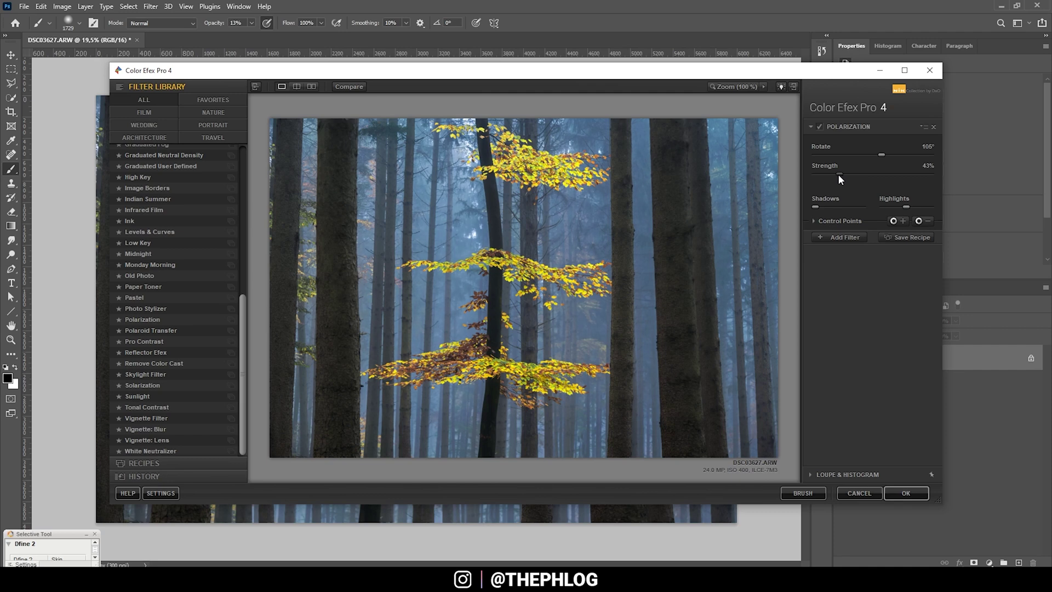
left_click_drag(841, 179, 927, 155)
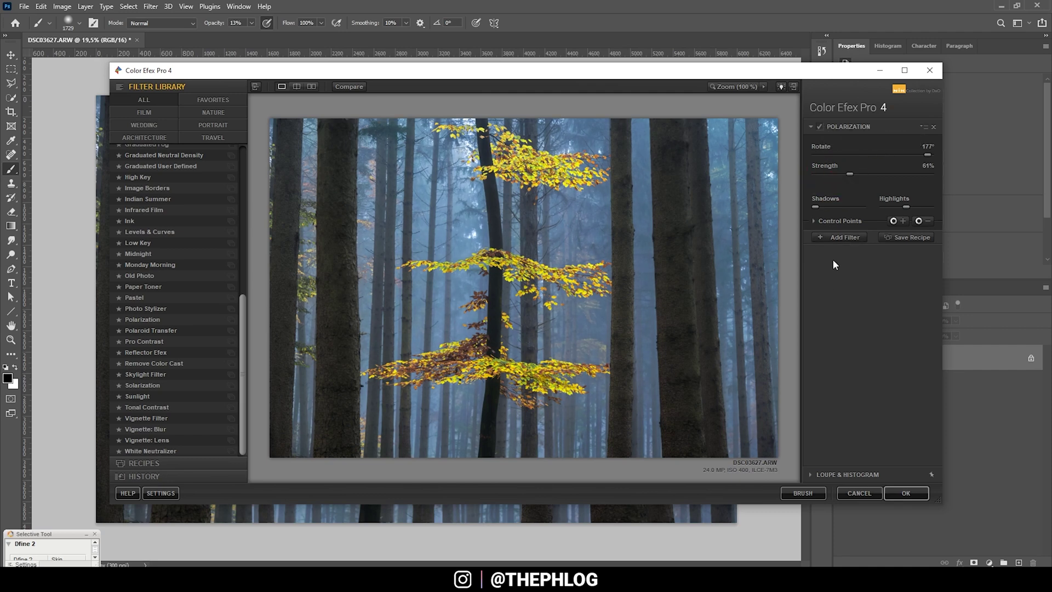
left_click(832, 235)
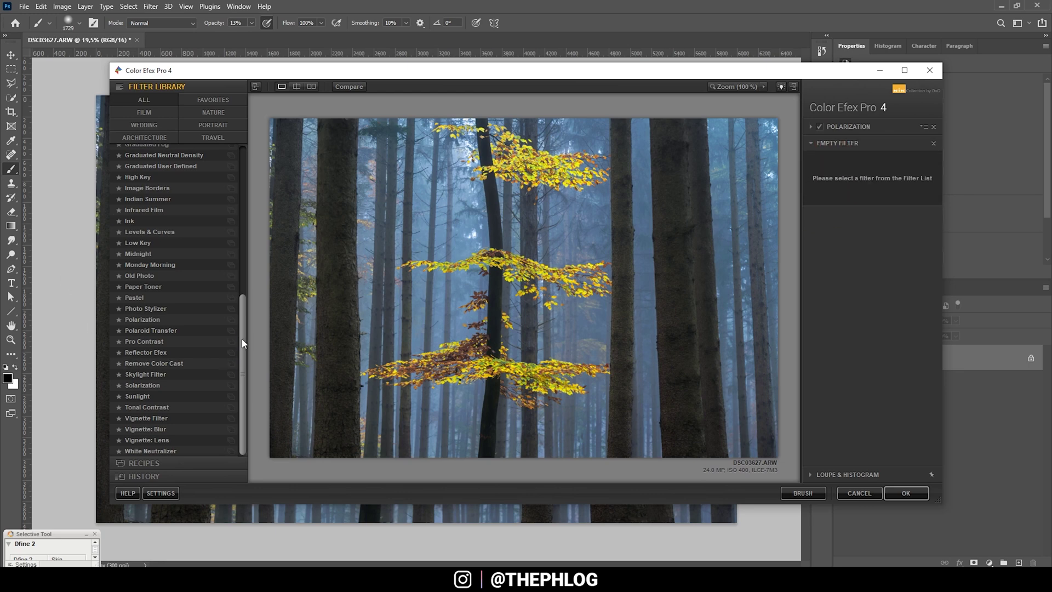
left_click_drag(242, 338, 213, 198)
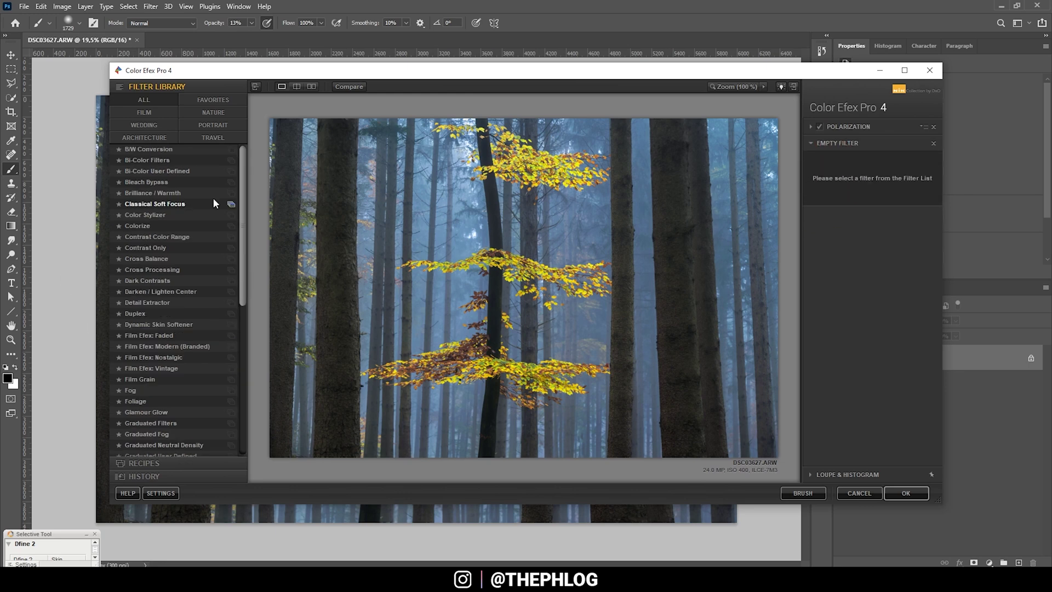
- Stack Glamour Glow after Polarization, set Glow Warmth -23% and Glow 22%, then click OK
left_click(160, 413)
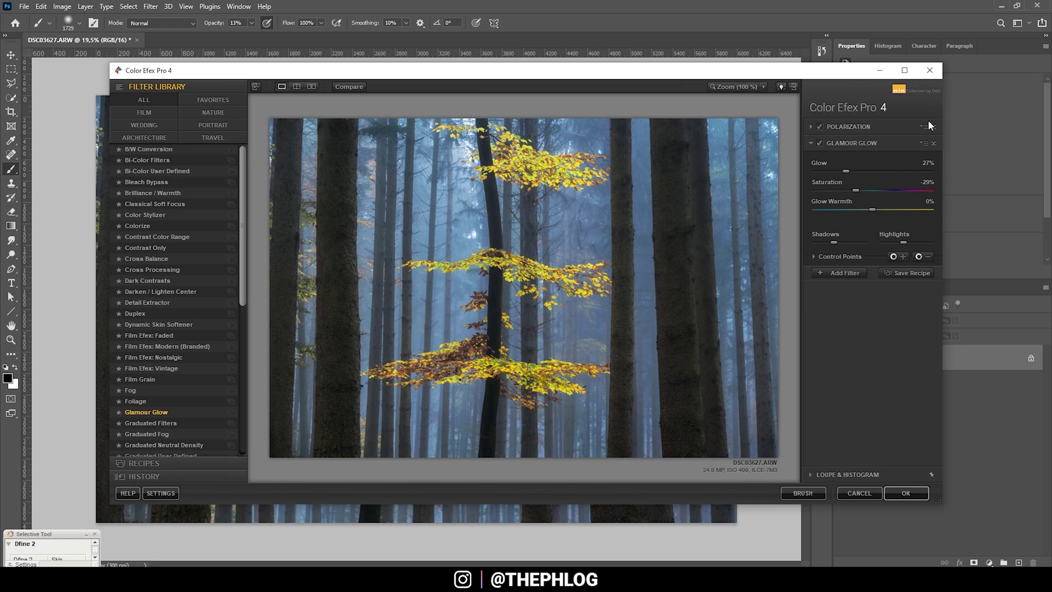
left_click(820, 141)
left_click(820, 141)
left_click(820, 140)
left_click(820, 140)
left_click_drag(871, 208, 860, 208)
left_click_drag(847, 171, 842, 171)
left_click(904, 493)
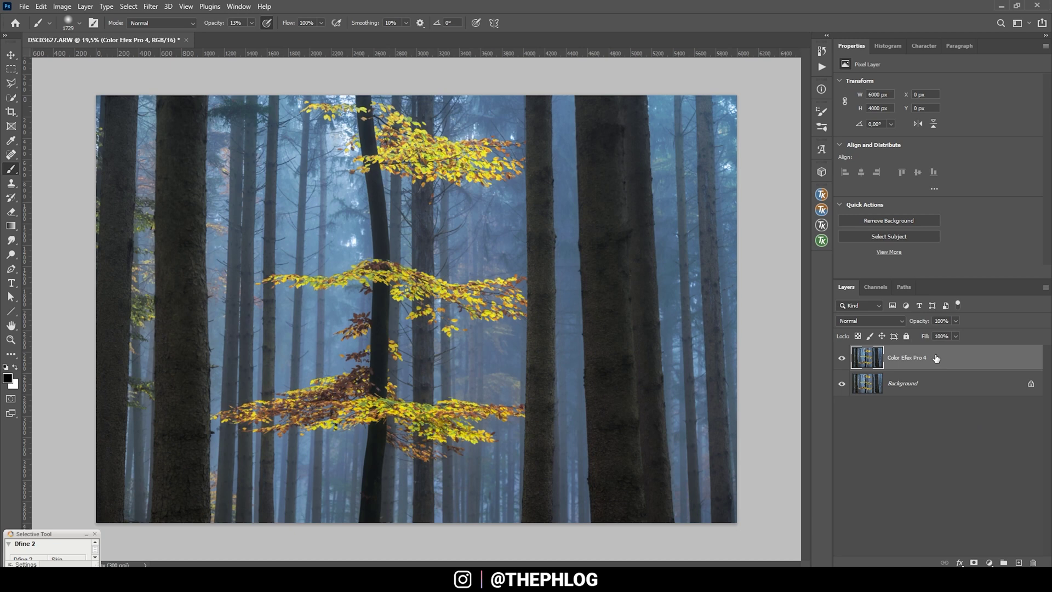
- Duplicate the Color Efex Pro 4 layer and put the copy into Warp transform mode
key("ctrl+j")
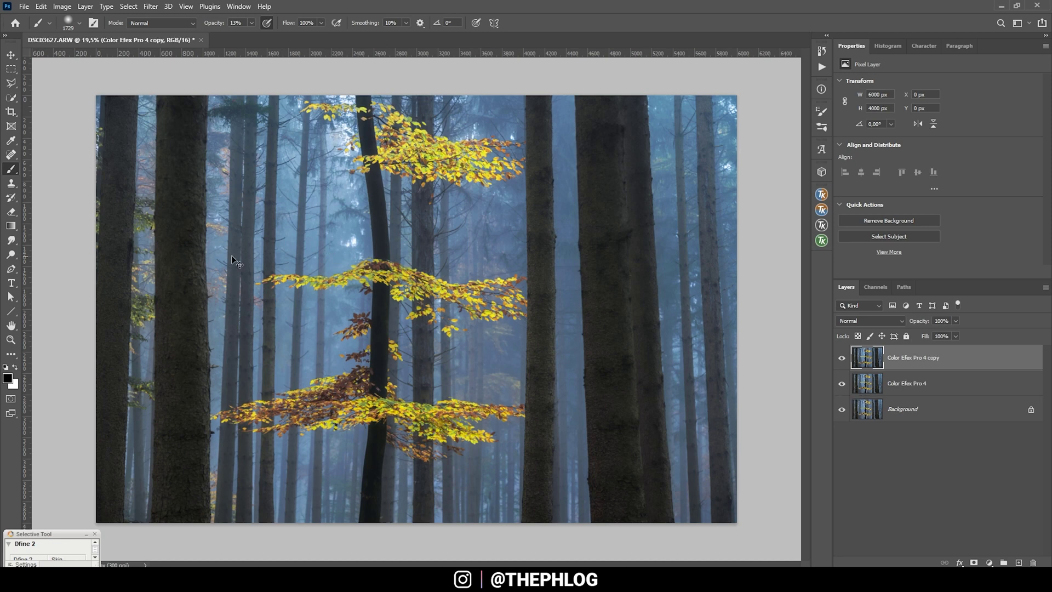
key("ctrl+t")
right_click(153, 235)
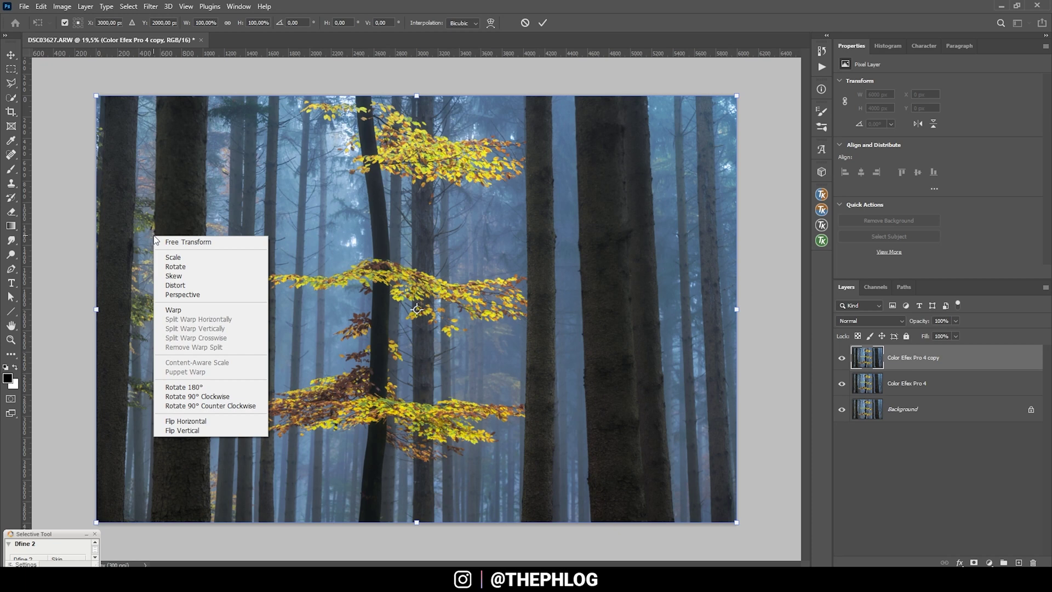
left_click(190, 317)
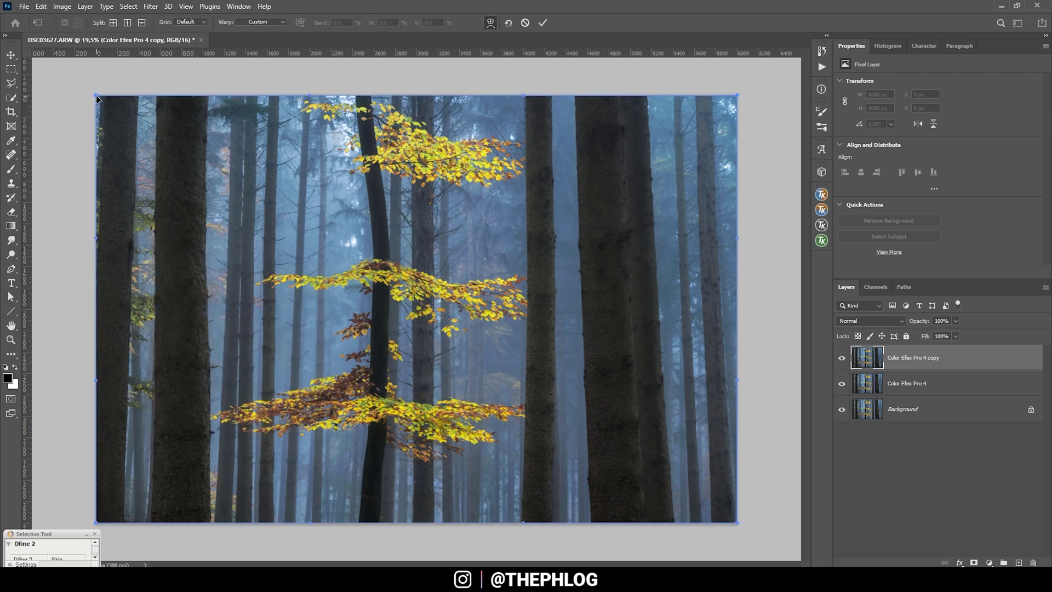
- Pull the top corners outward and the bottom edge down to straighten the trunks, then commit
left_click_drag(94, 98, 85, 96)
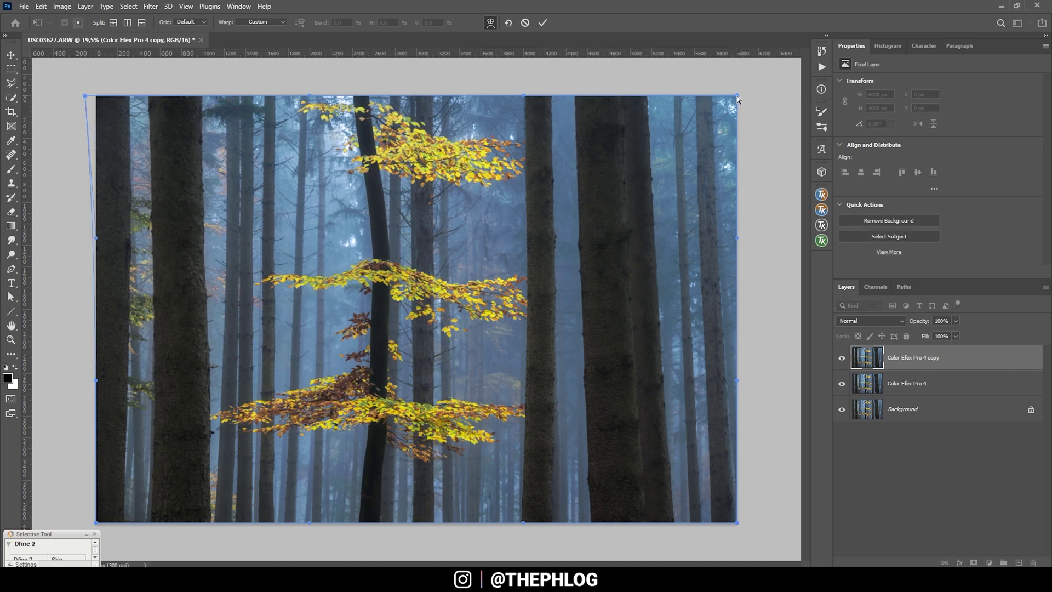
left_click_drag(737, 98, 750, 95)
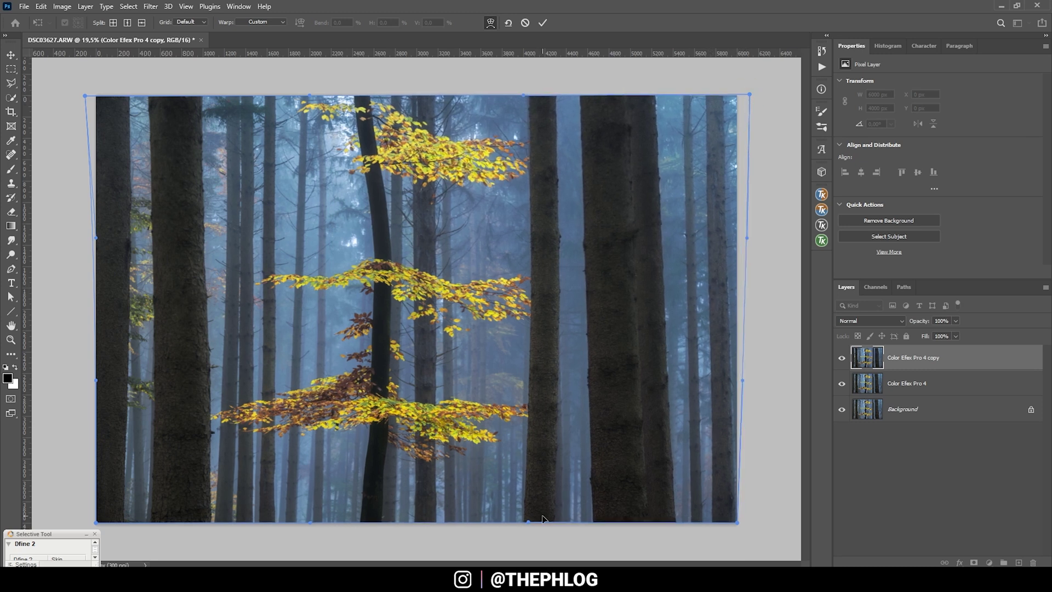
left_click_drag(543, 520, 544, 530)
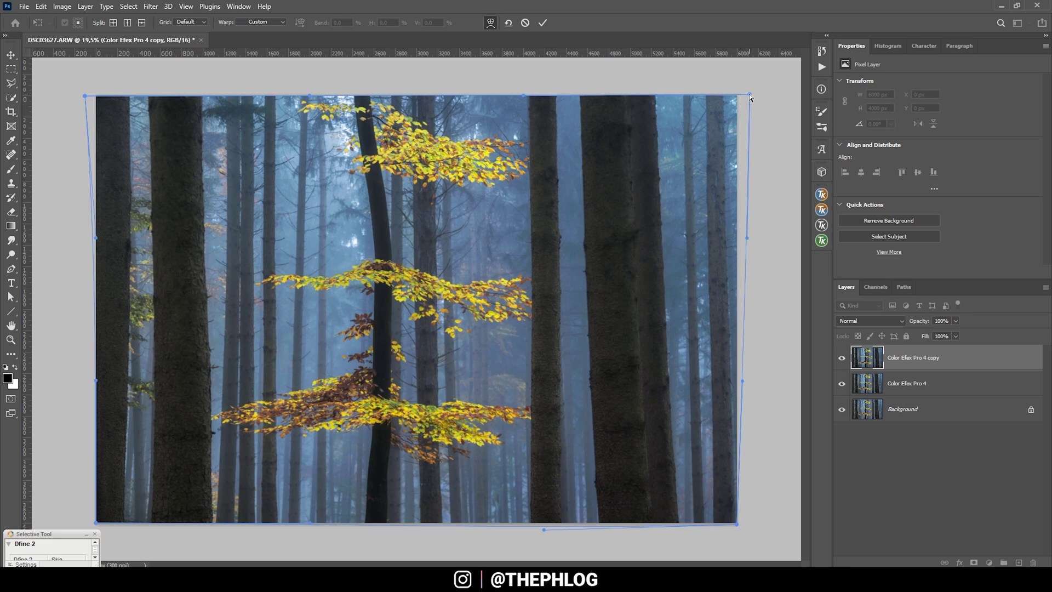
left_click_drag(750, 98, 752, 94)
left_click_drag(544, 516, 552, 516)
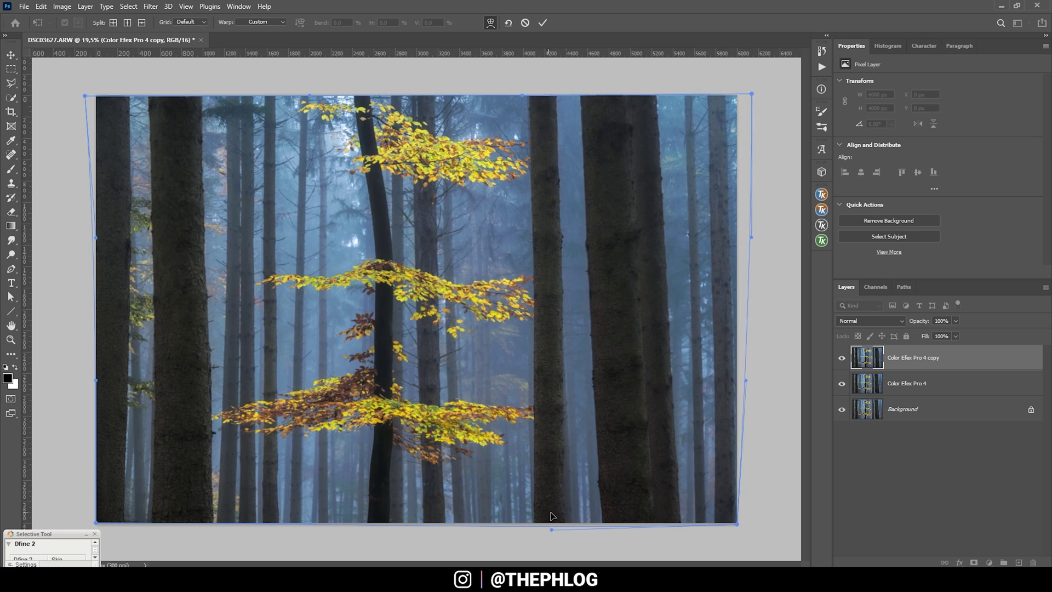
left_click(543, 23)
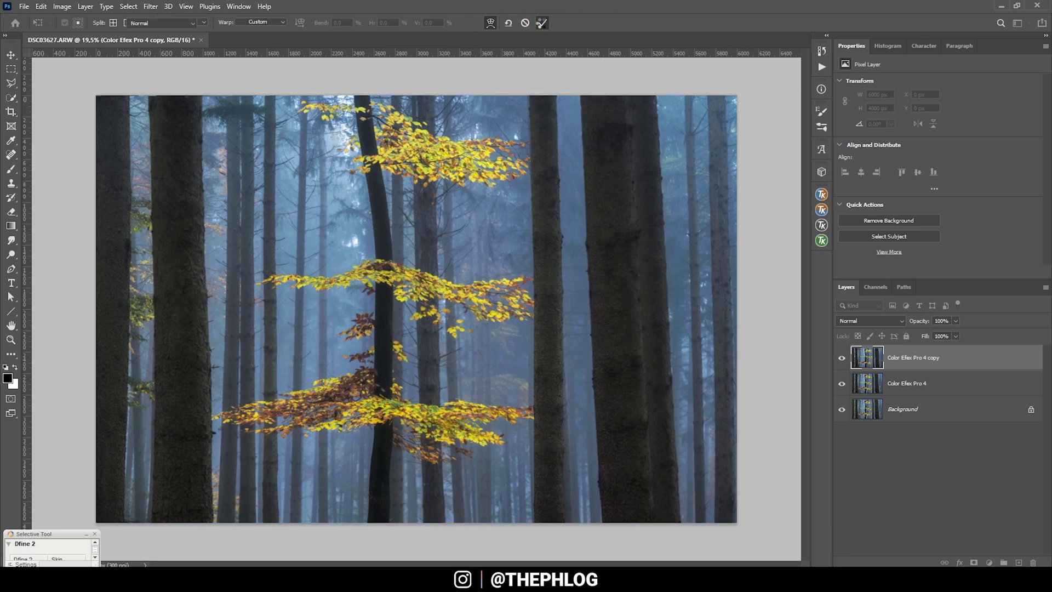
left_click(842, 358)
left_click(842, 357)
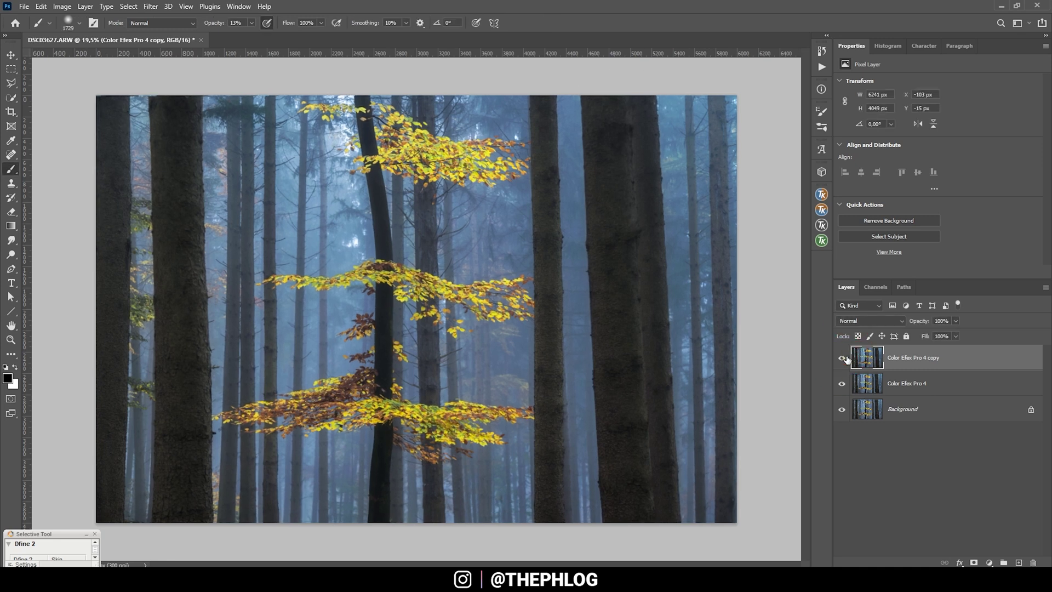